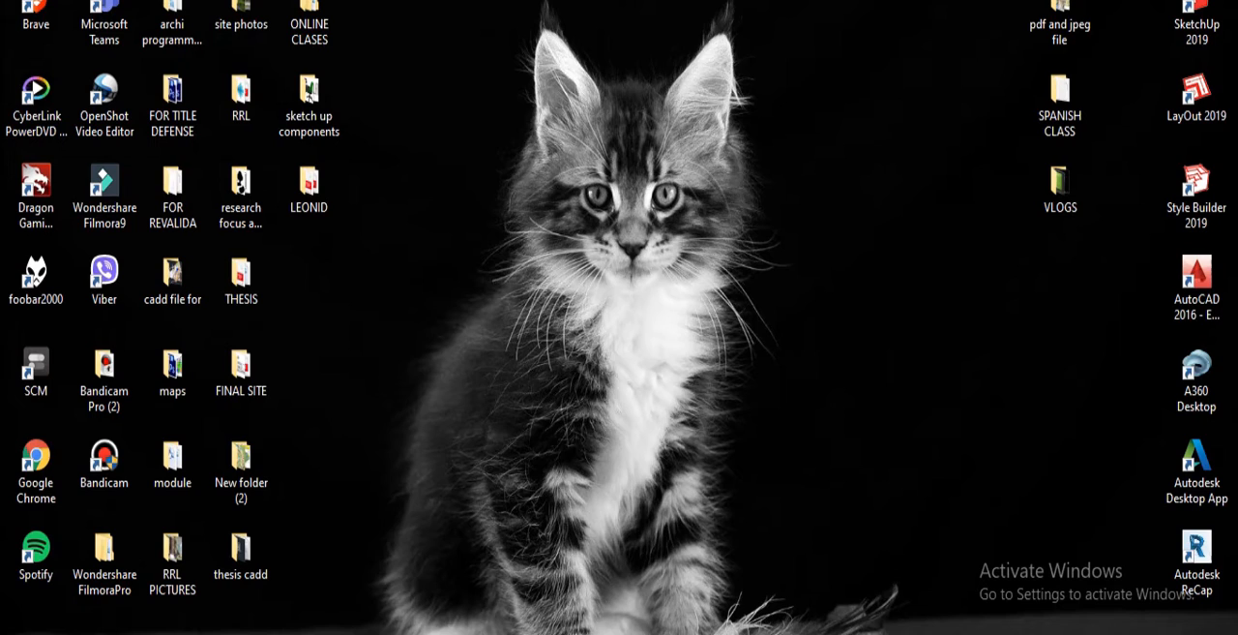
- Open YouTube Studio in Google Chrome through a Google search for "youtube studio"
left_click(21, 501)
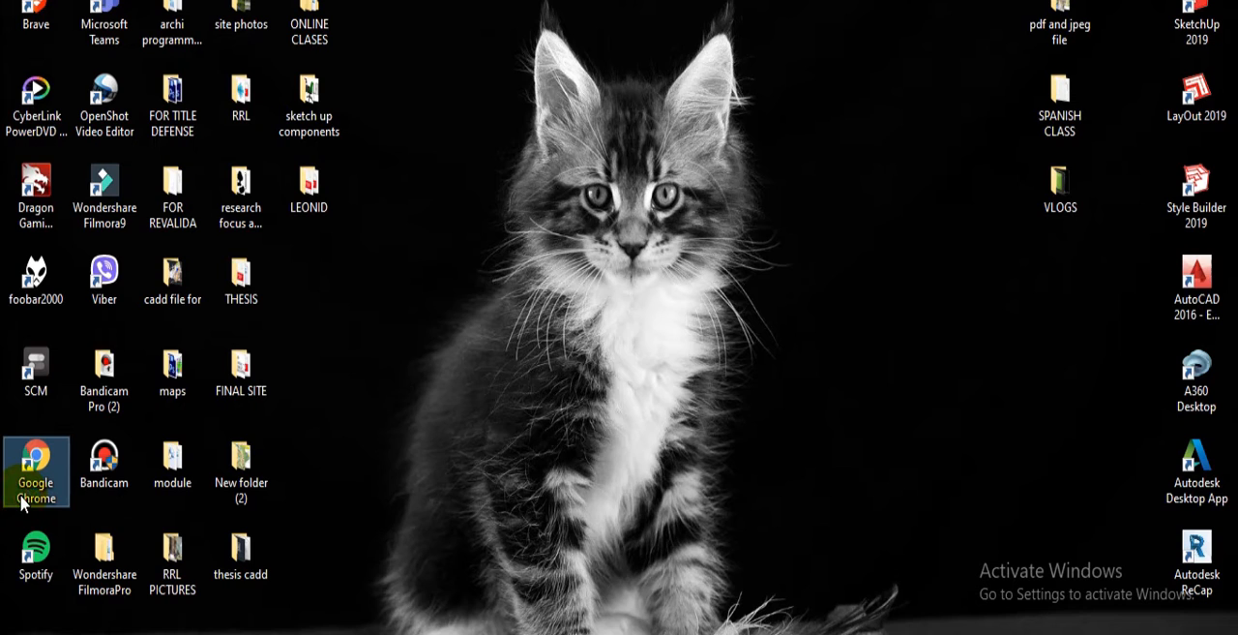
double_click(23, 498)
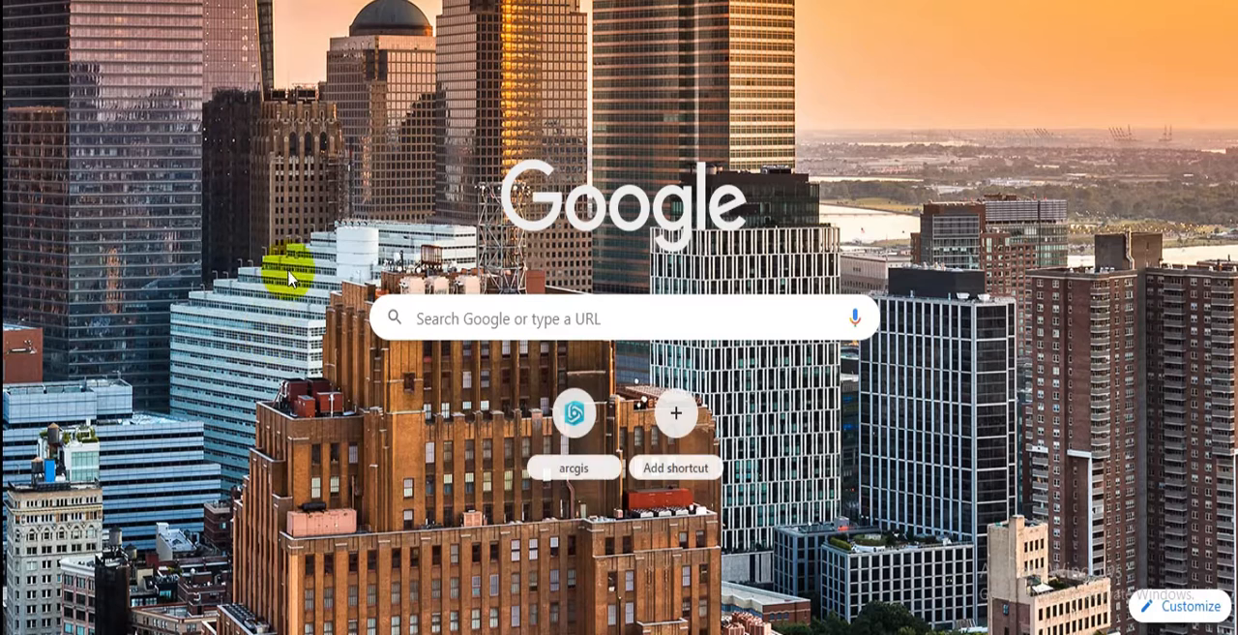
left_click(439, 322)
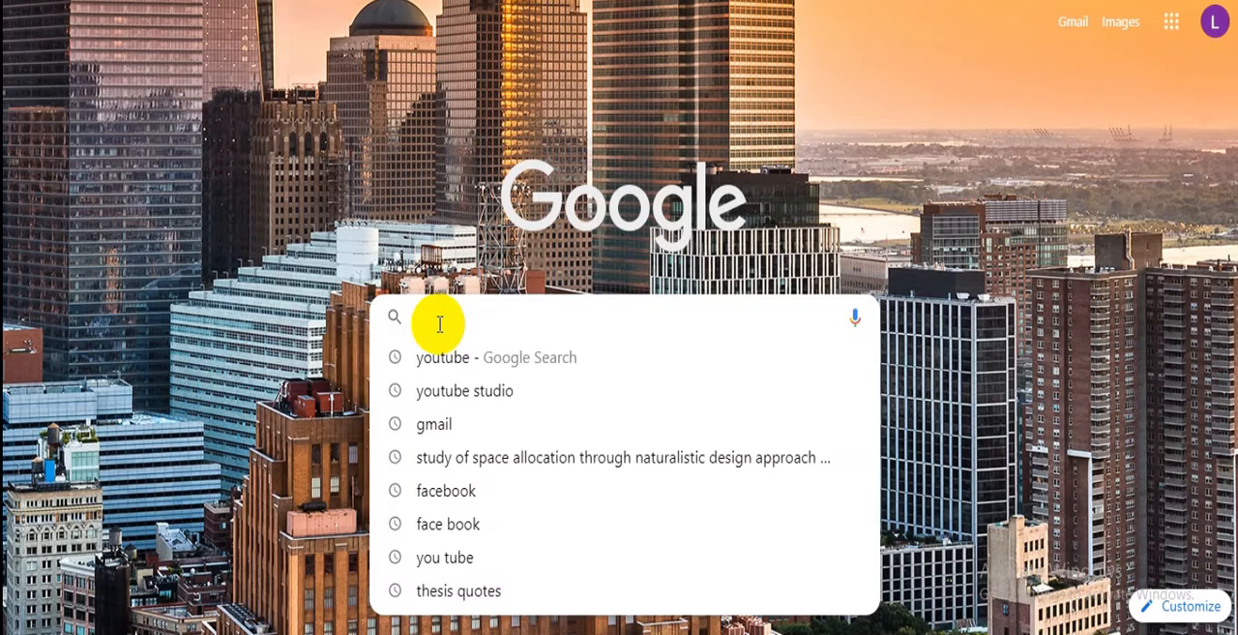
left_click(466, 390)
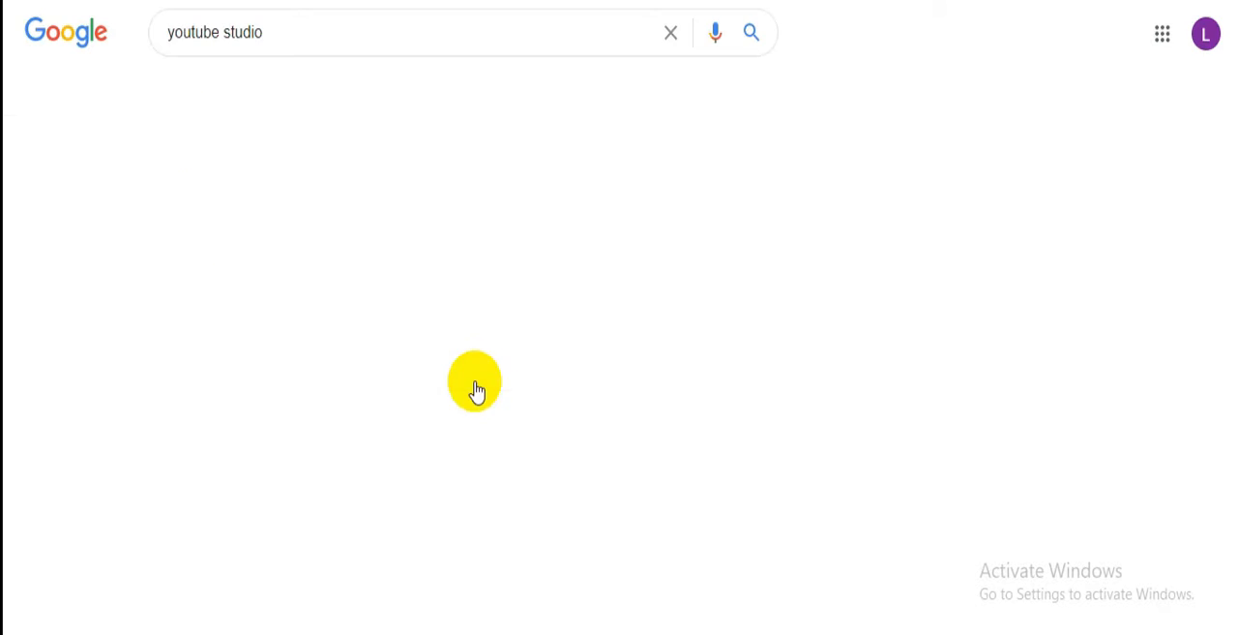
left_click(290, 213)
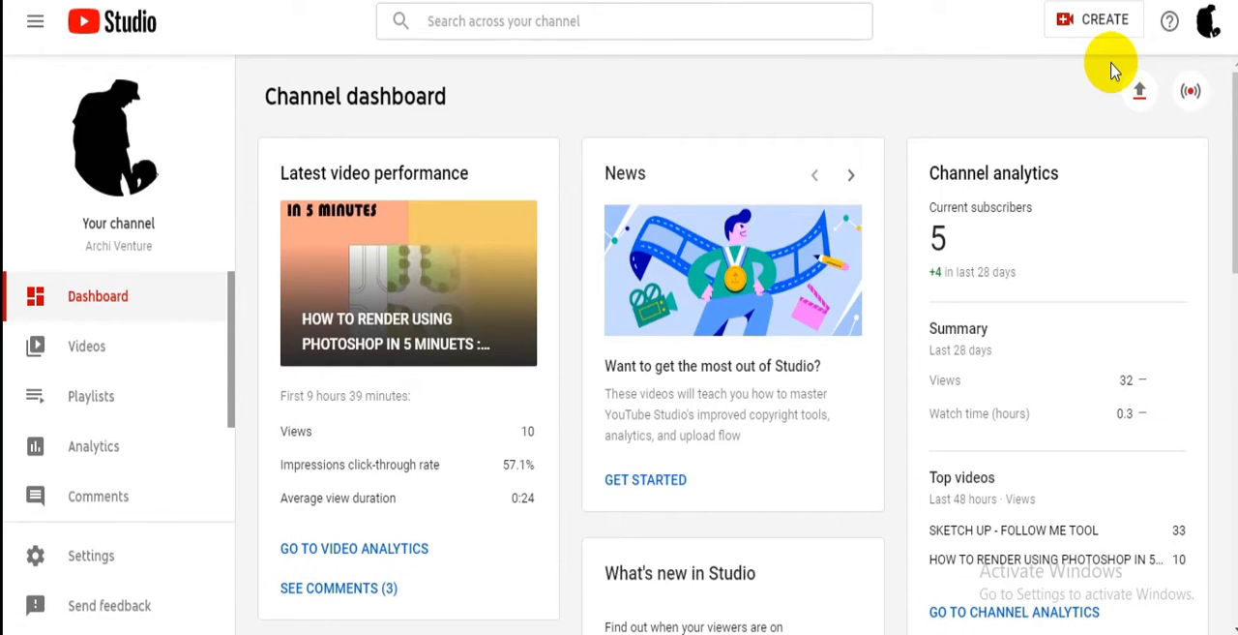
left_click(1088, 39)
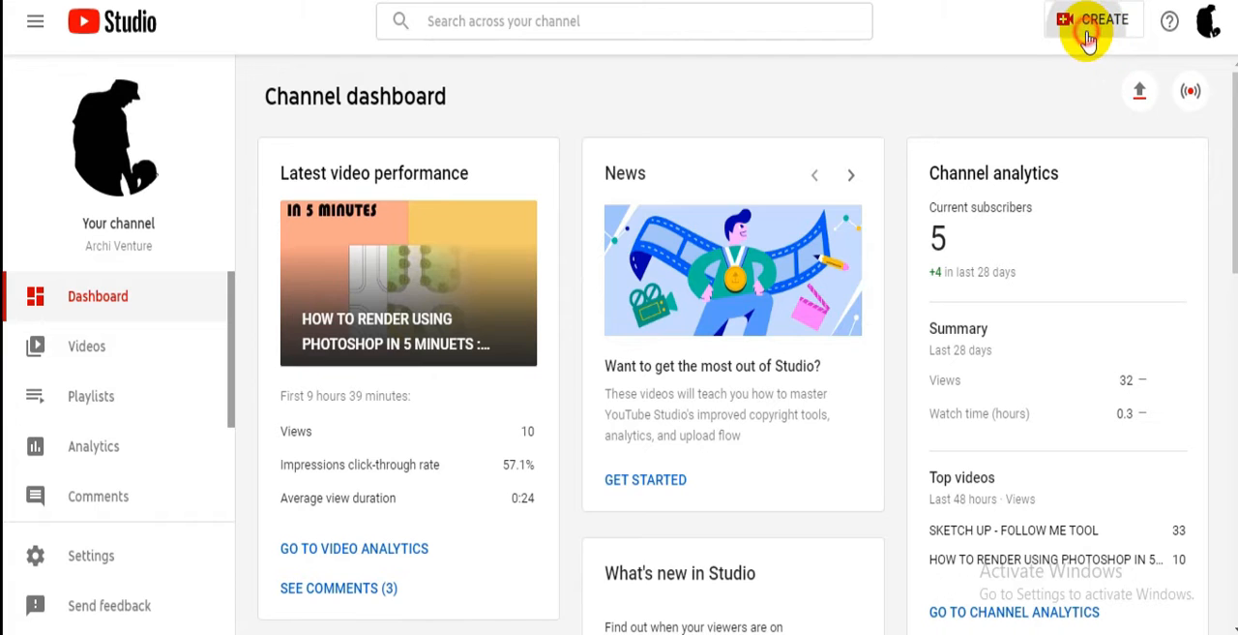
left_click(1080, 64)
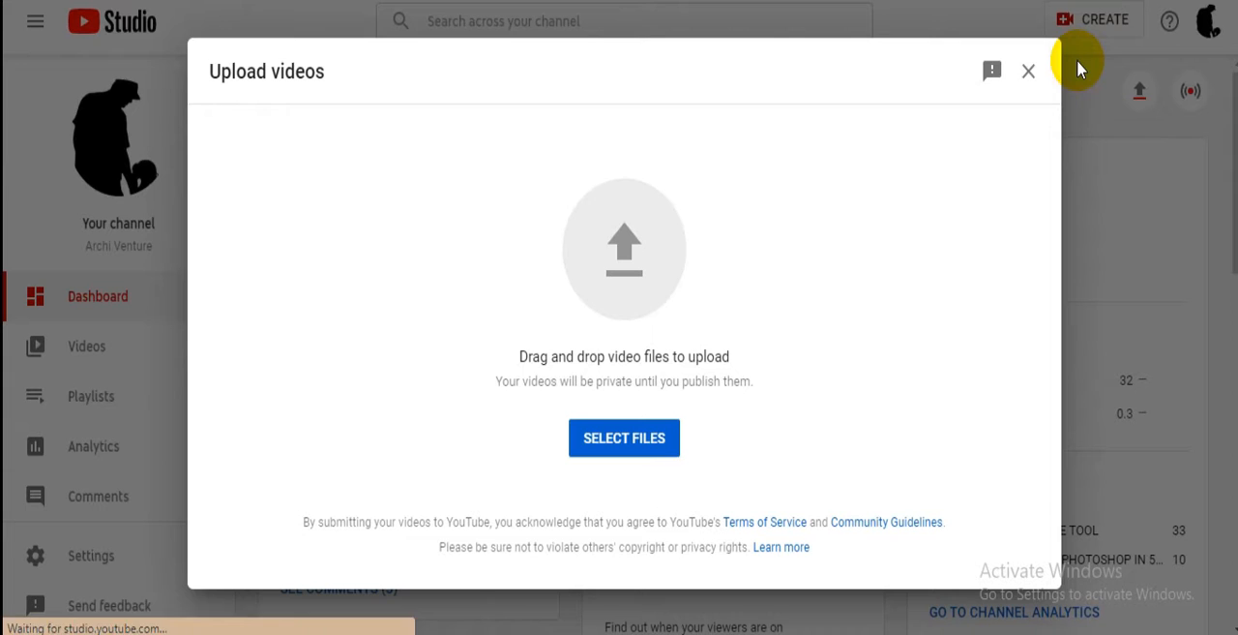
left_click(634, 442)
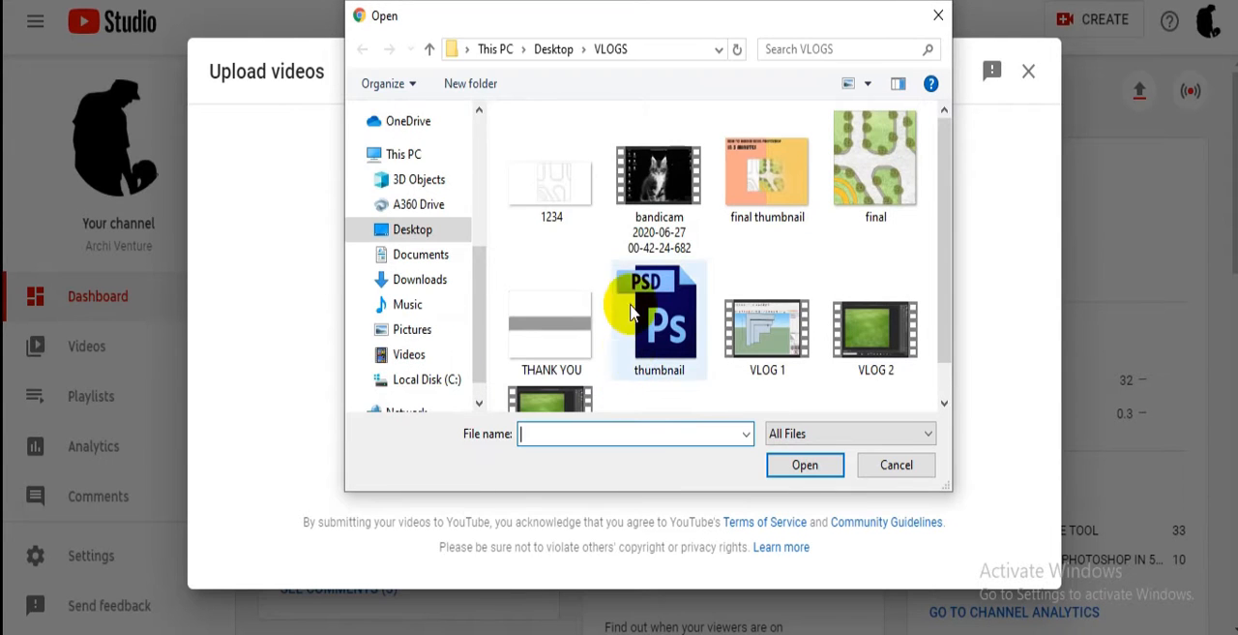
left_click(654, 219)
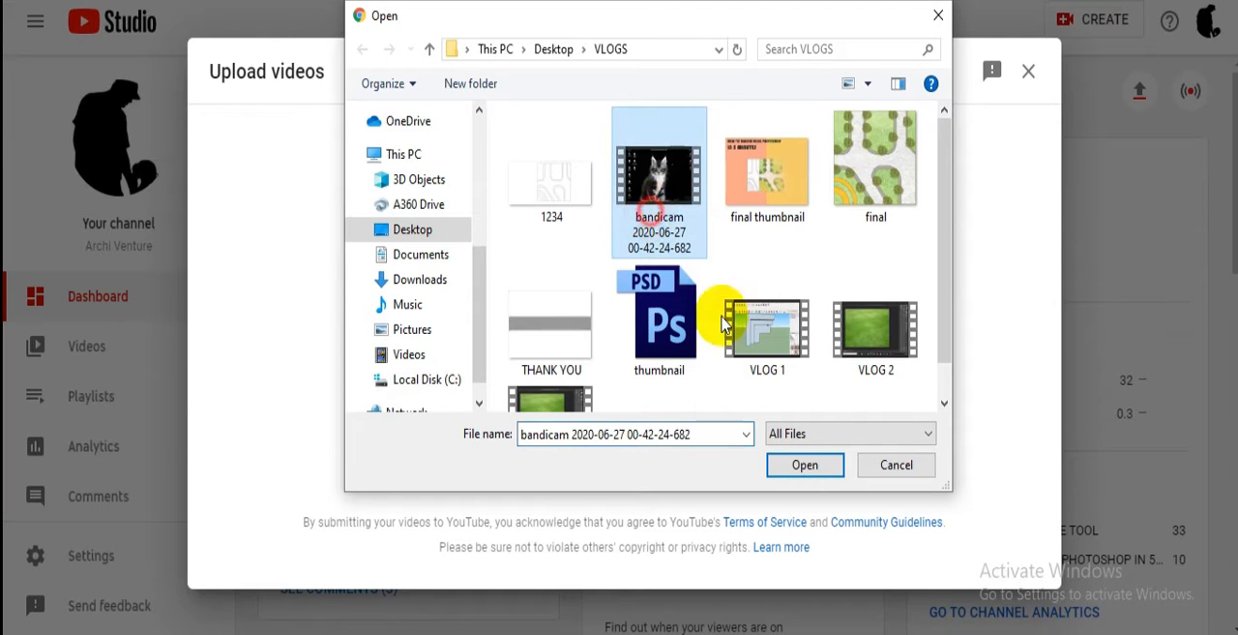
left_click(805, 466)
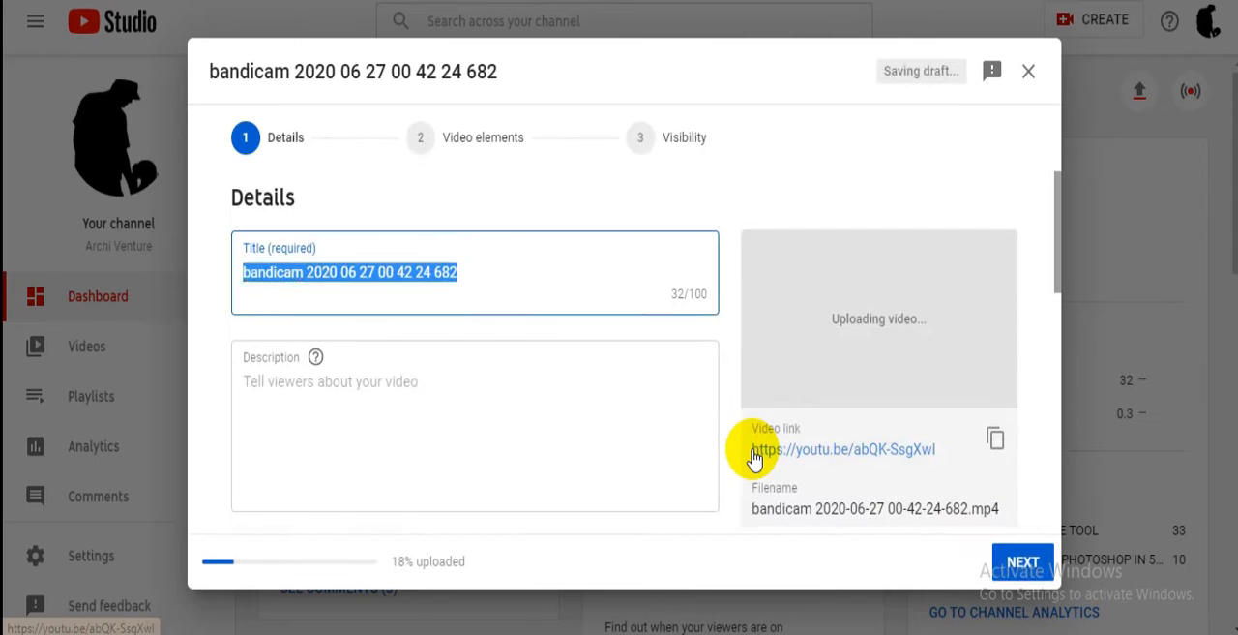
- Replace the uploaded video's default title with "tutorial"
left_click(493, 277)
left_click_drag(493, 277, 238, 280)
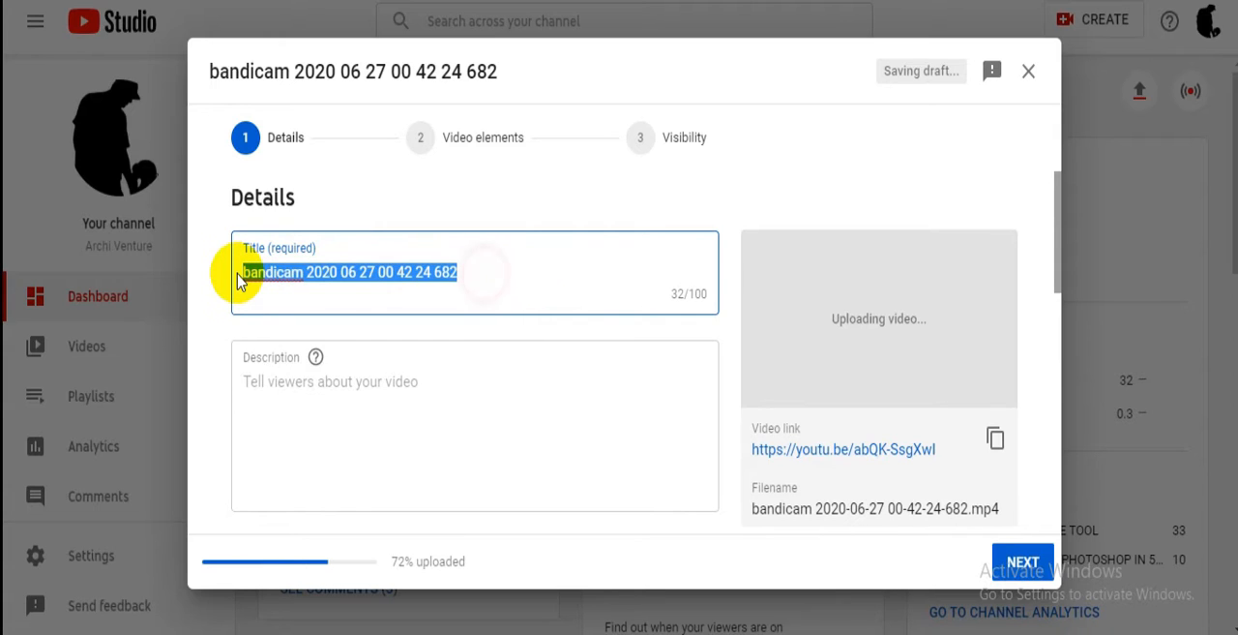
key("BackSpace")
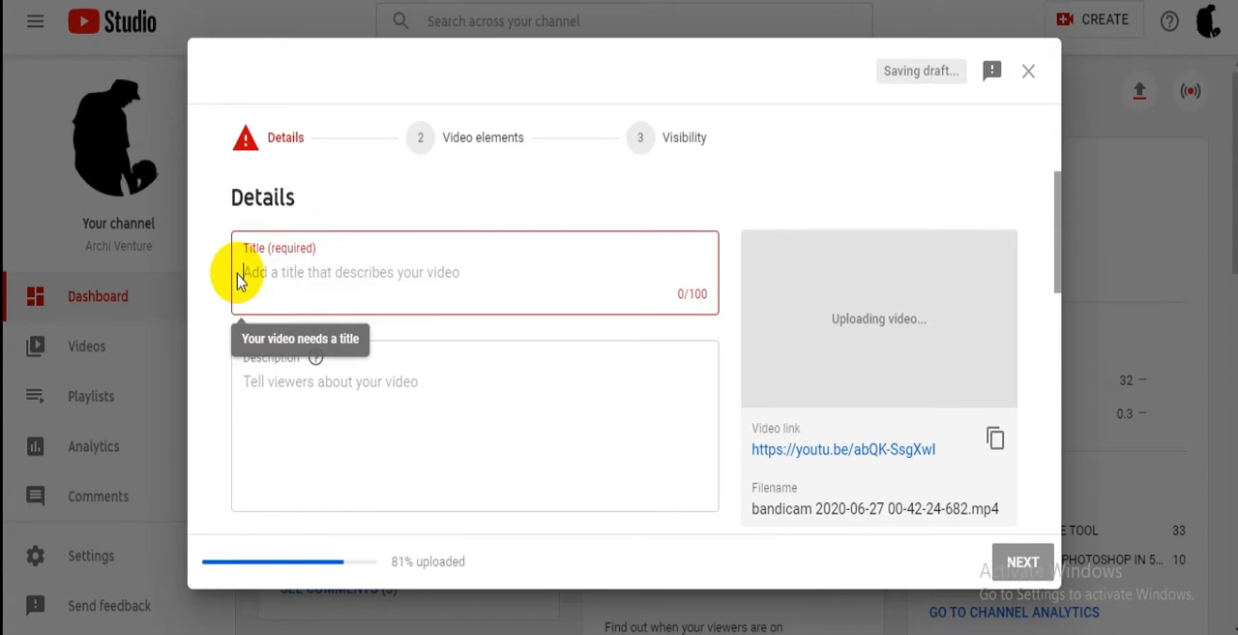
type("tutoria")
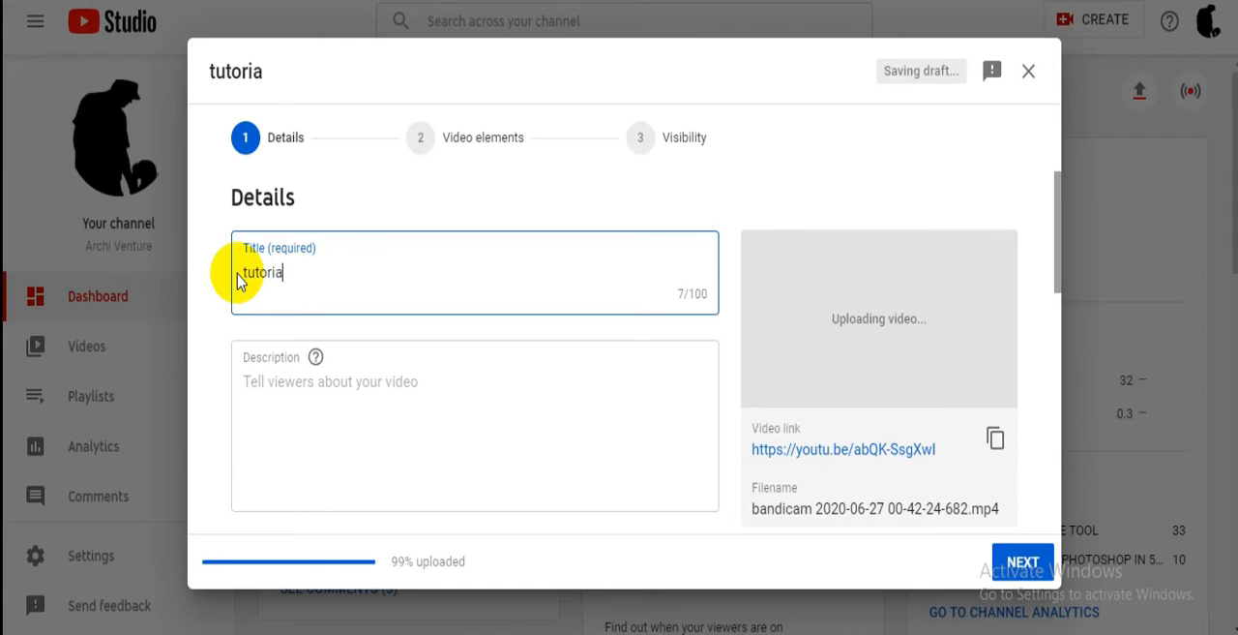
type("l")
- Enter the video description "yhis tutorial will help you to understand how to upload videos on youtube using youtube studio"
left_click(300, 417)
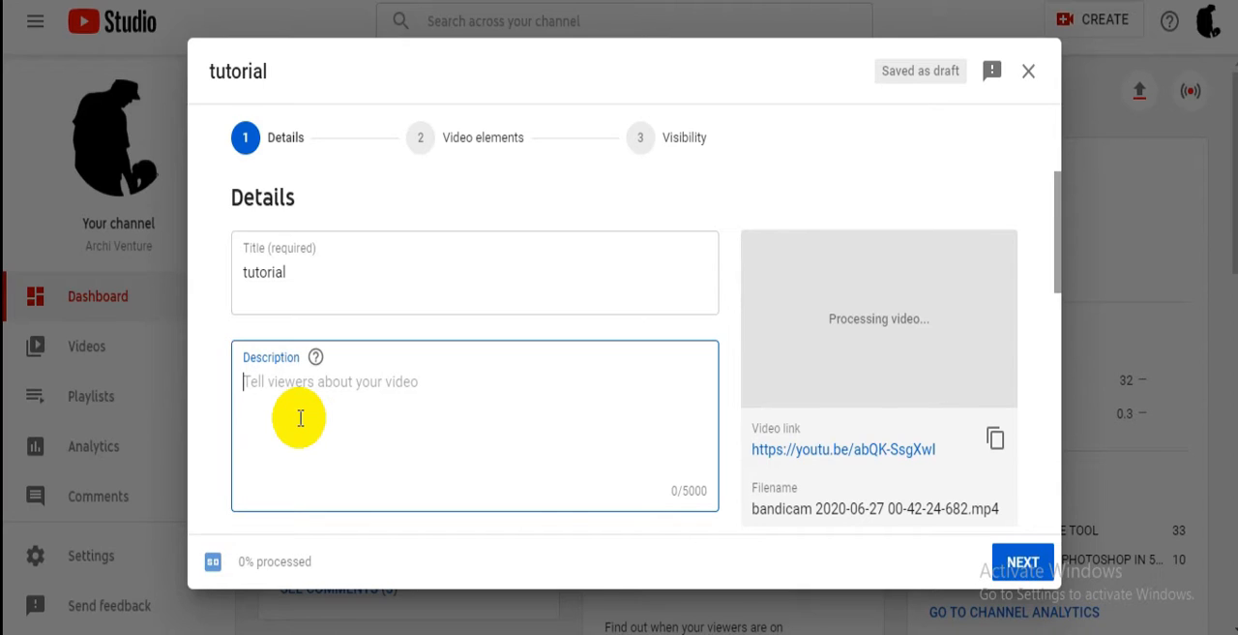
type("yhis t")
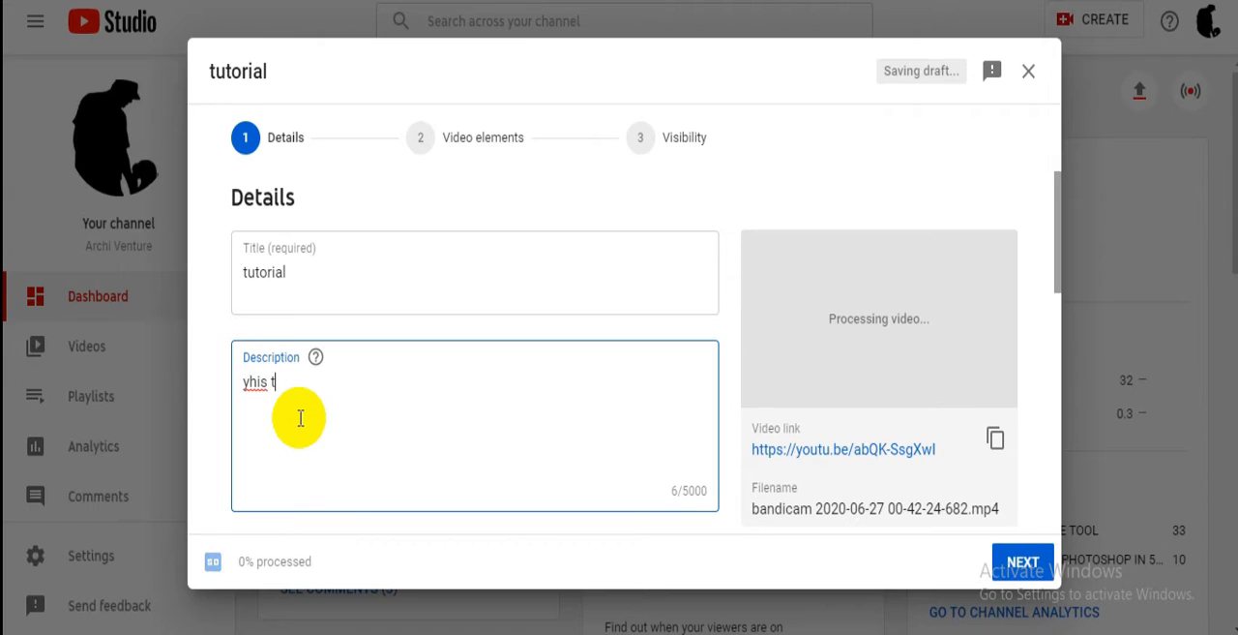
type("utorial will")
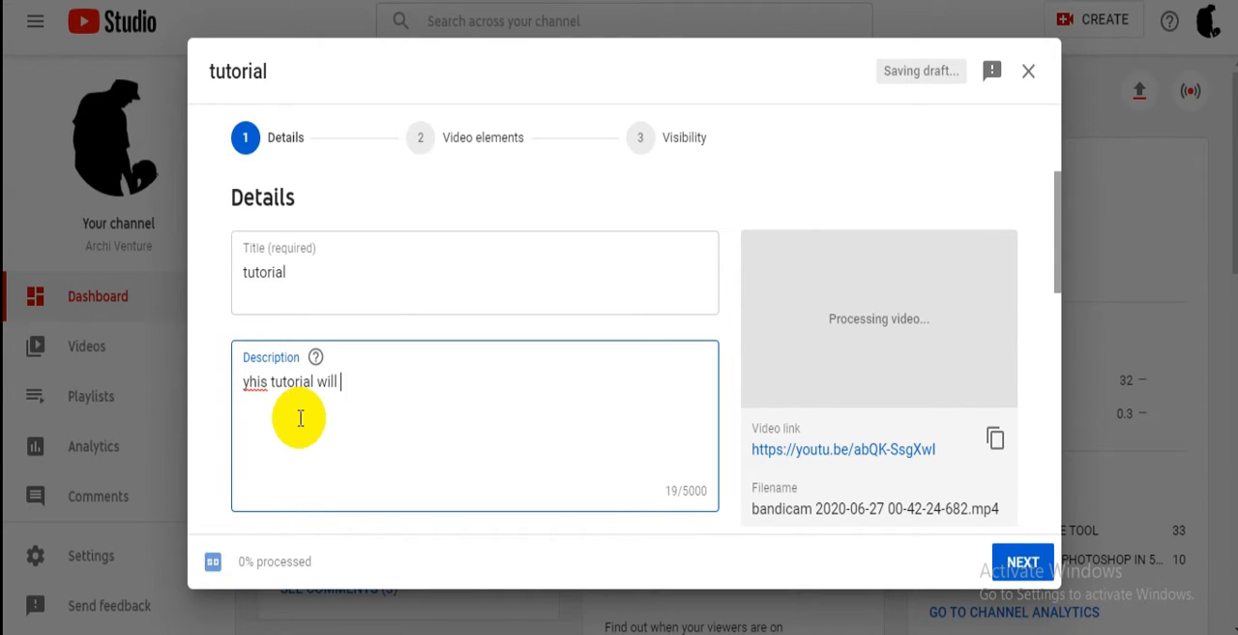
type(" help yo")
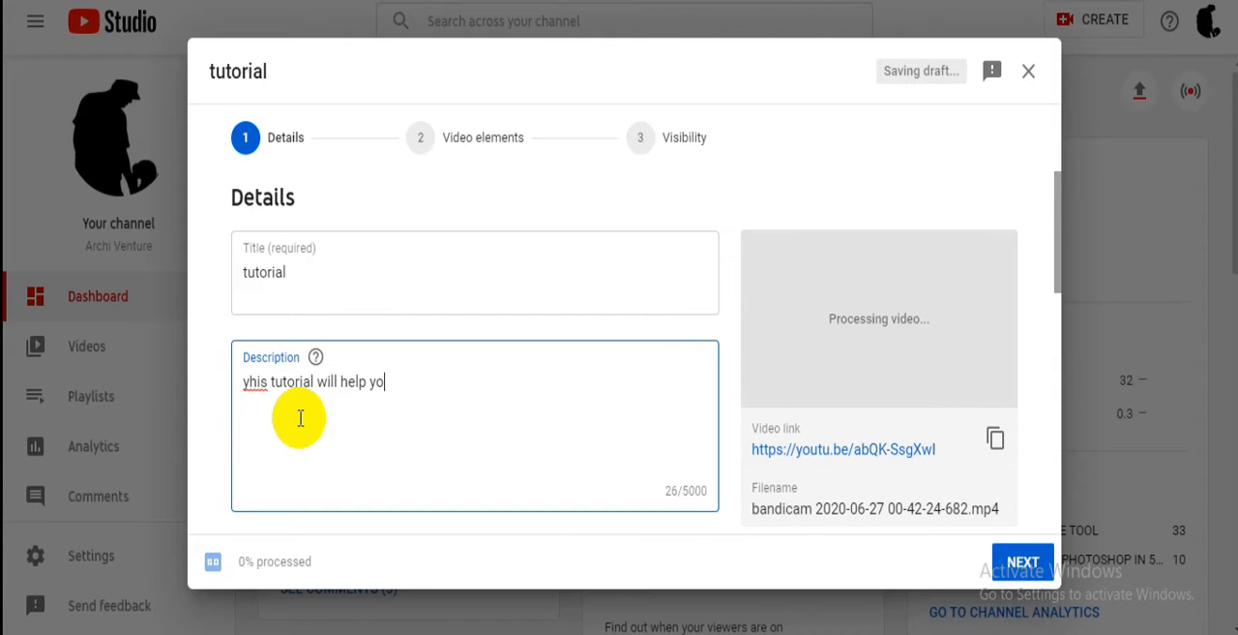
type("u to underst")
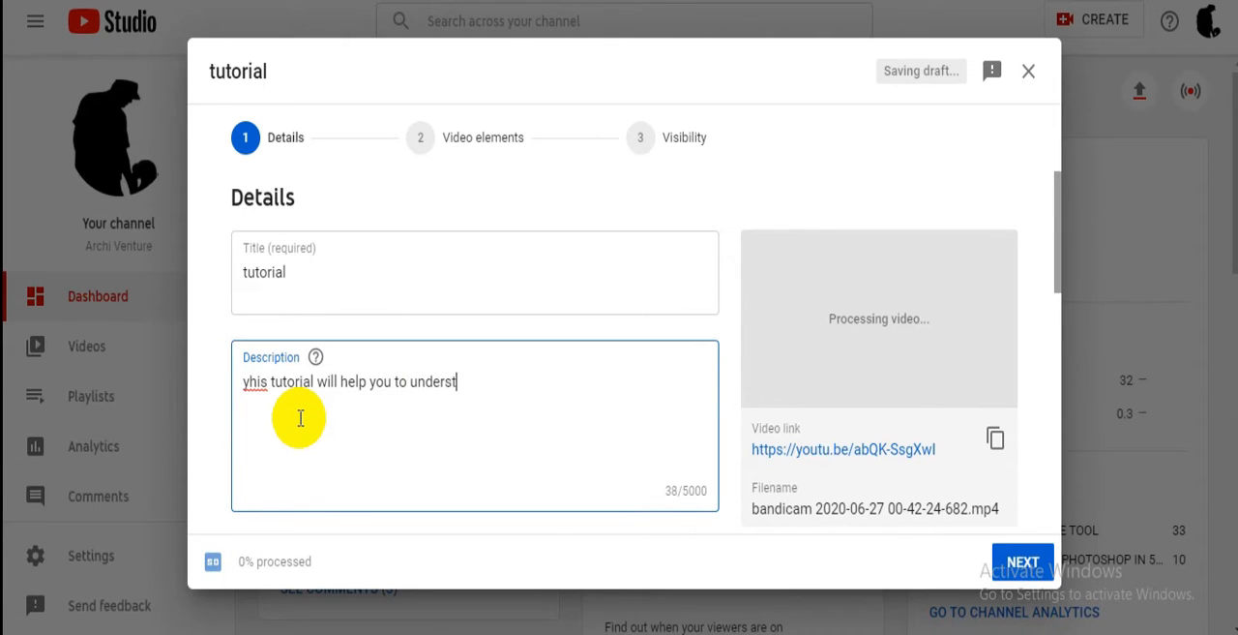
type("and how to")
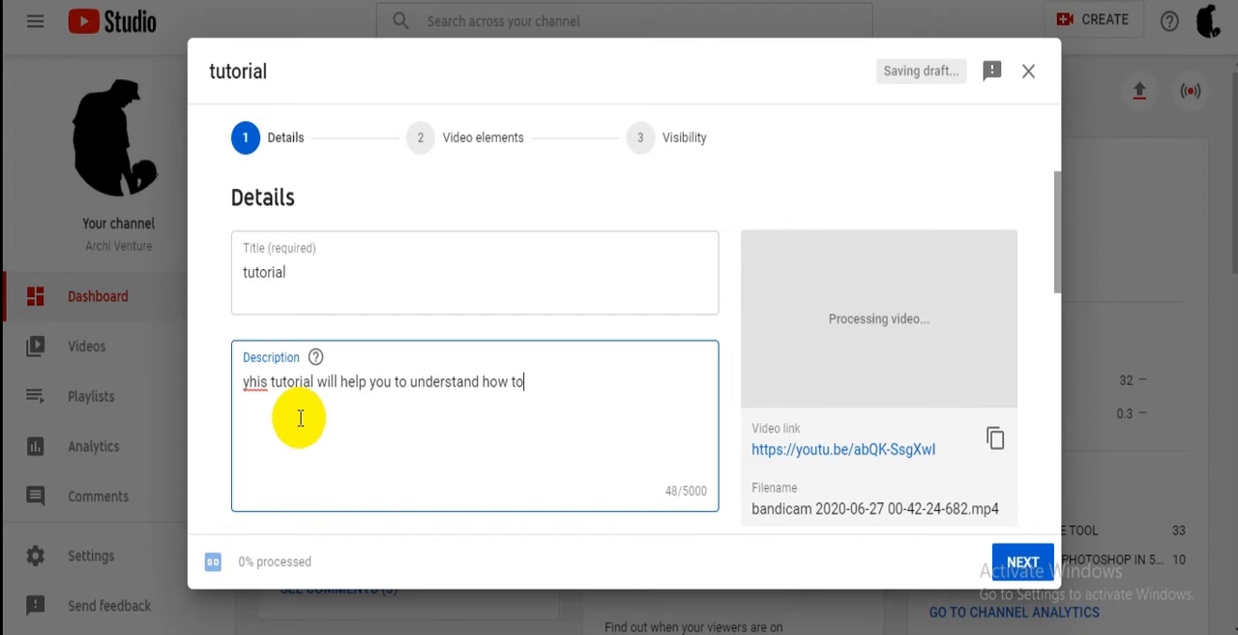
type(" upl")
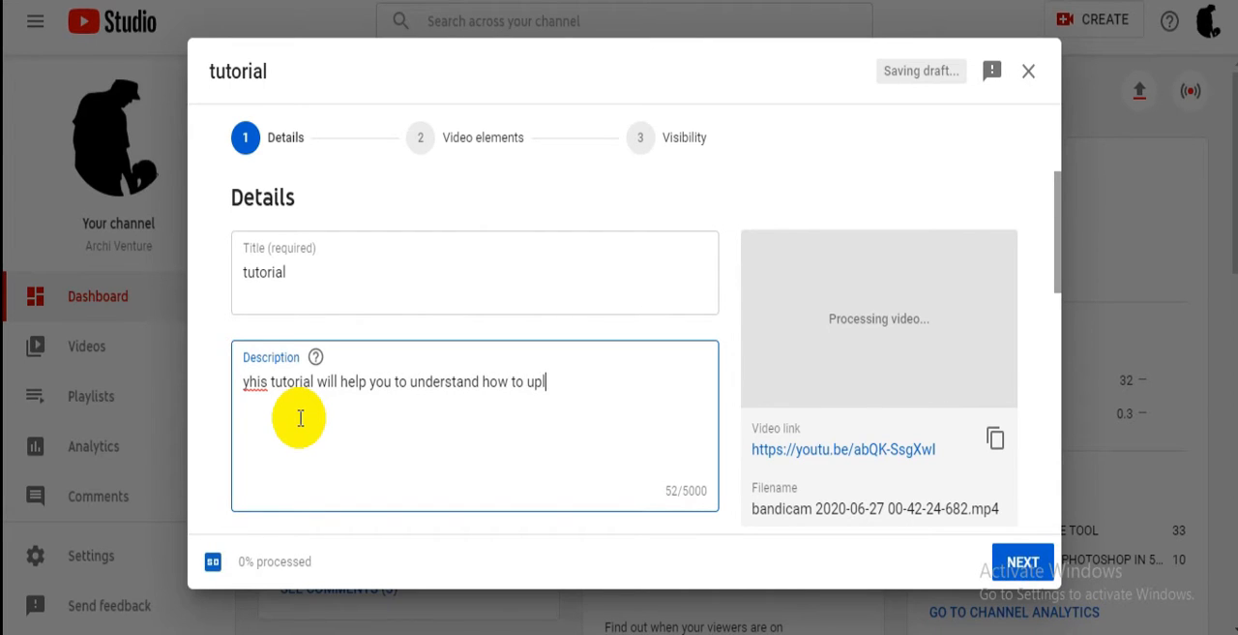
type("oad vi")
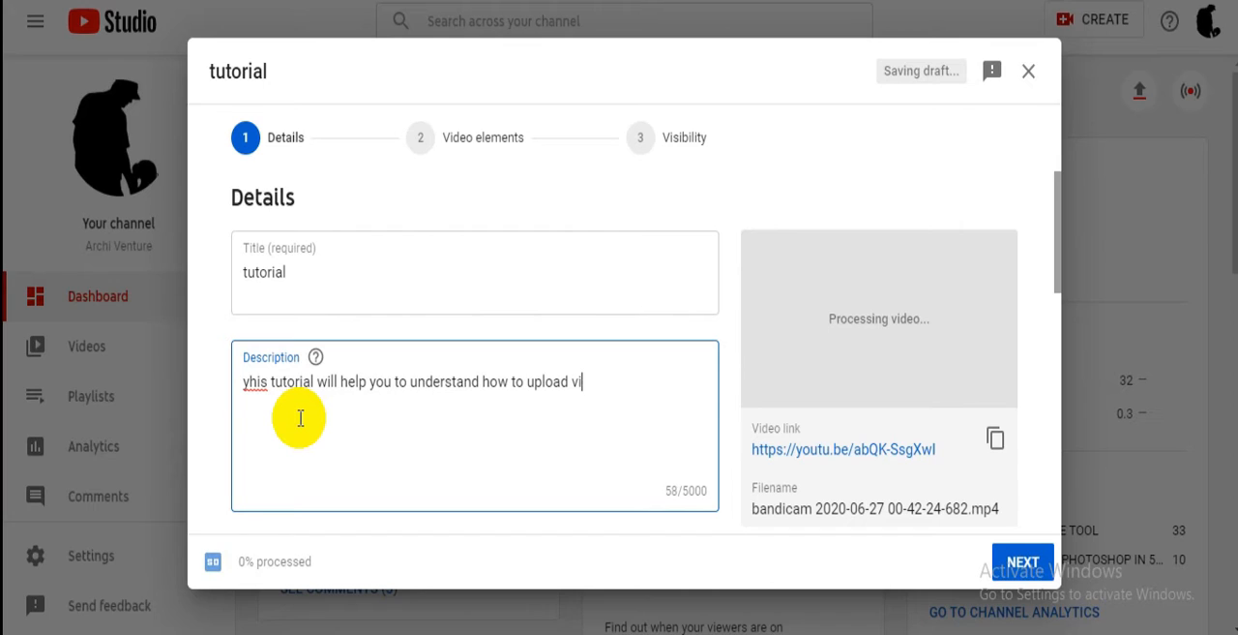
type("deos on youtube ")
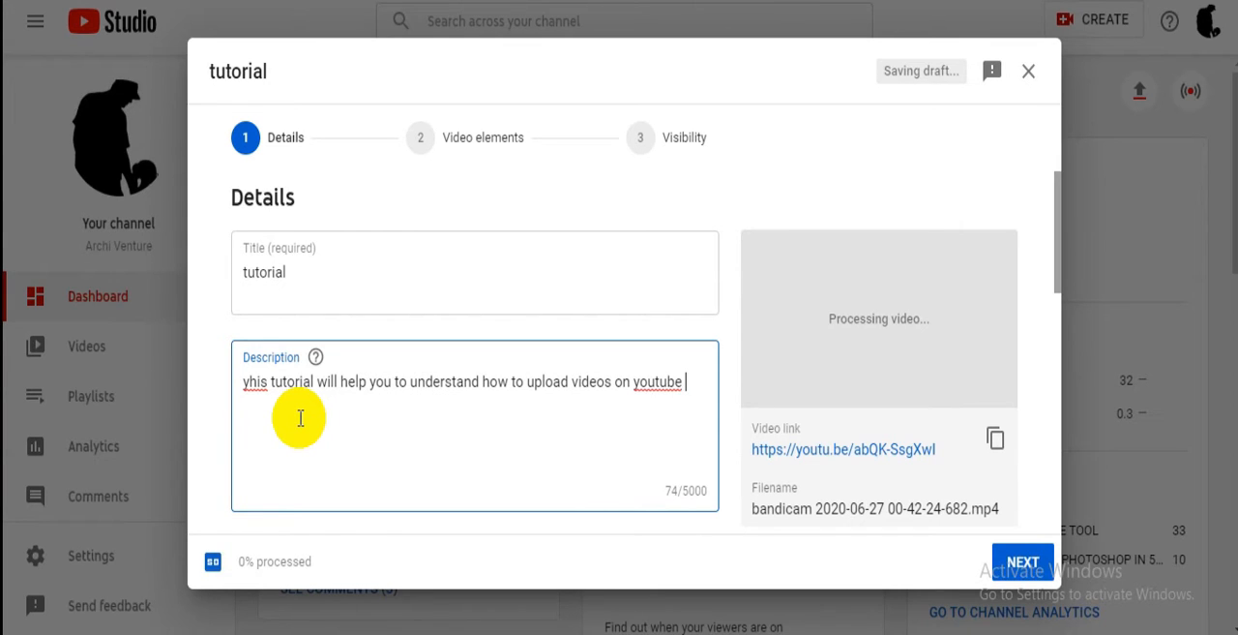
type("using")
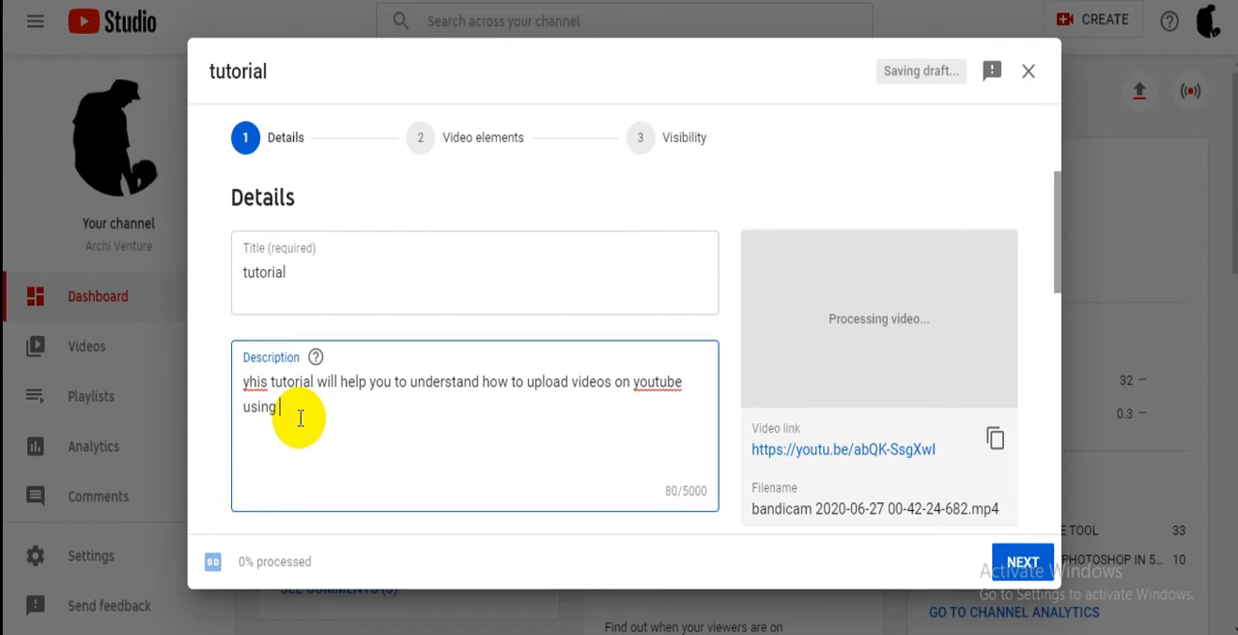
type(" youtube ")
type("studio")
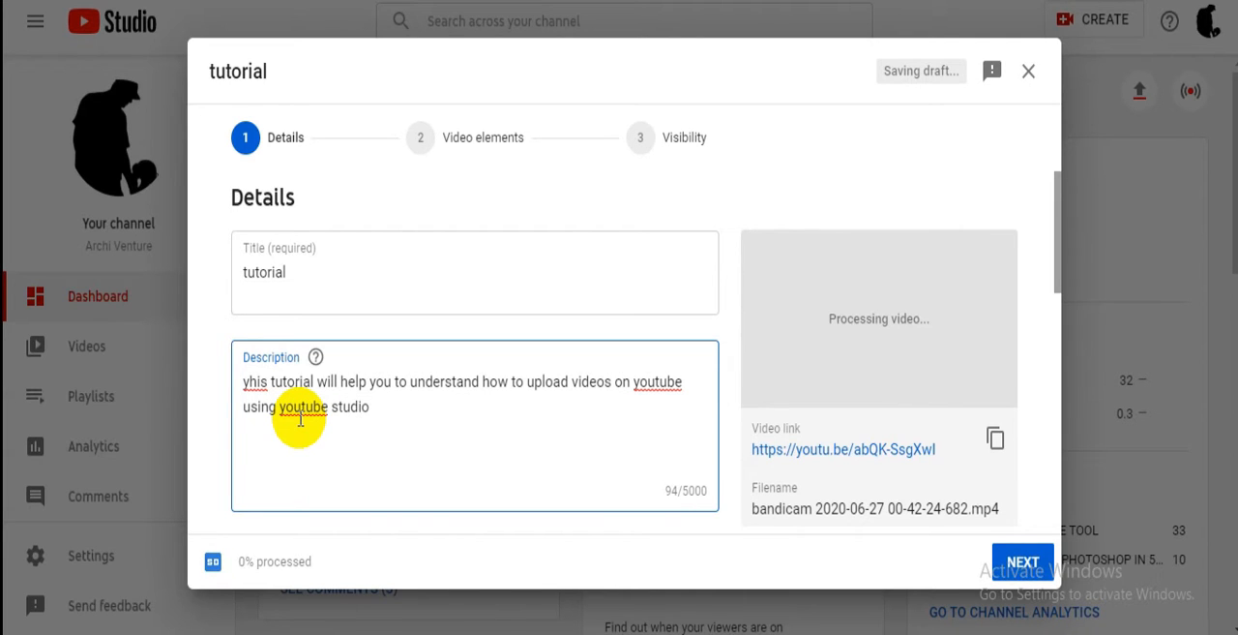
- Upload the image "final" from the VLOGS folder as the video's custom thumbnail
scroll(300, 418, "down", 2)
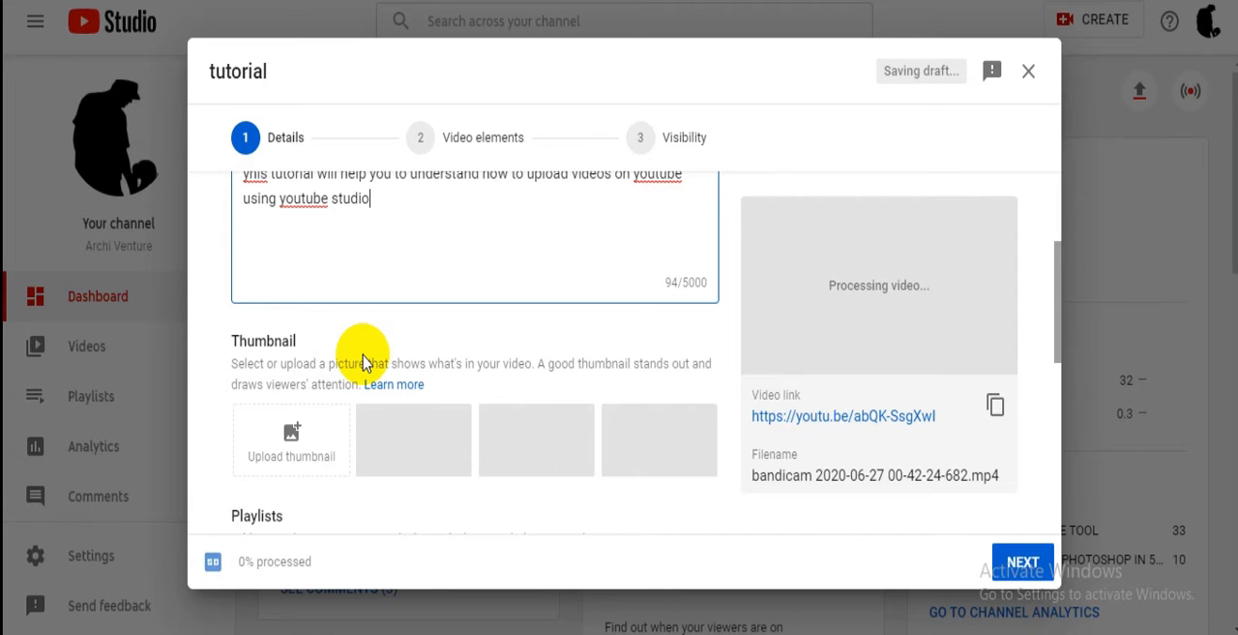
scroll(363, 361, "down", 1)
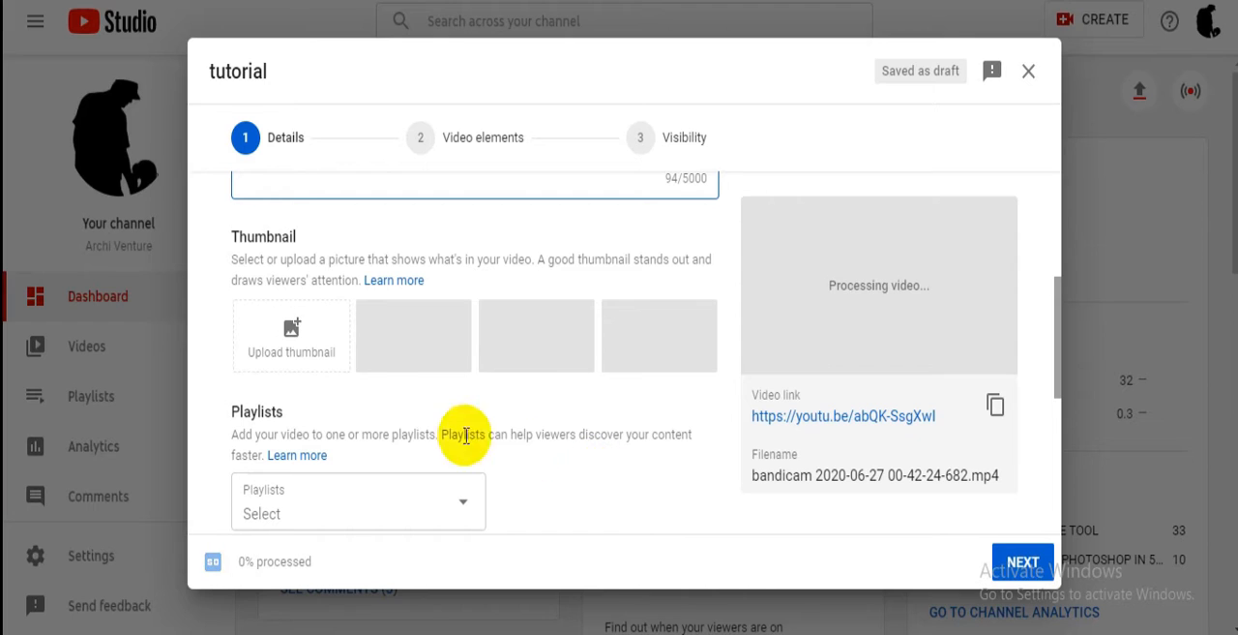
left_click(316, 364)
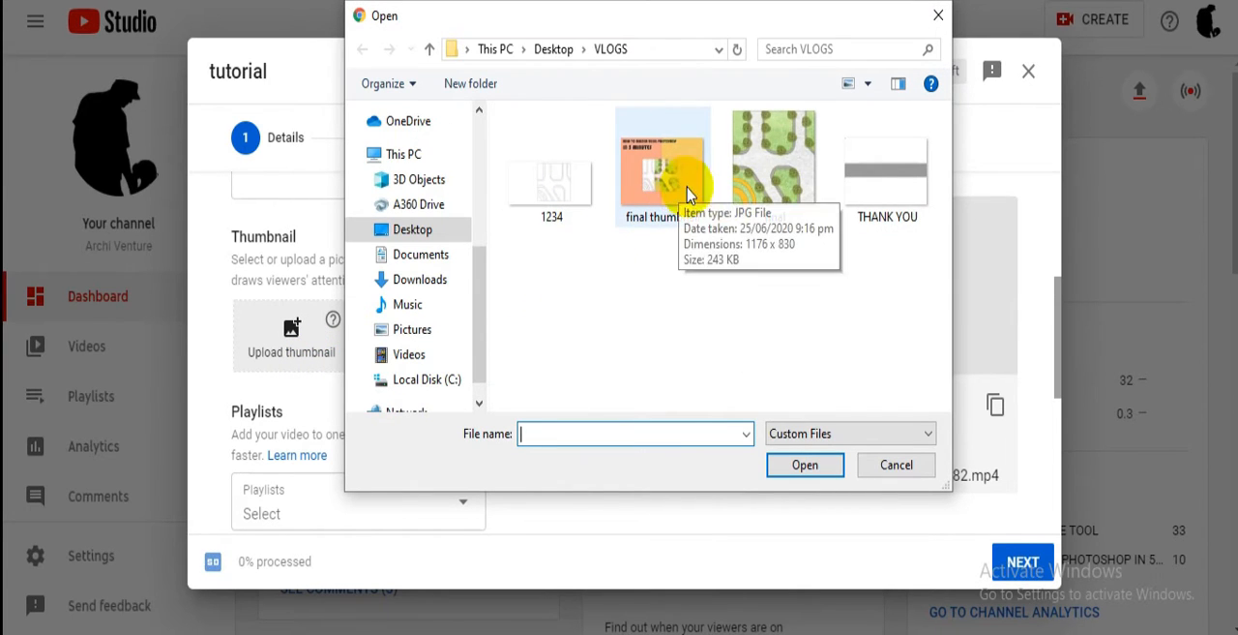
left_click(749, 189)
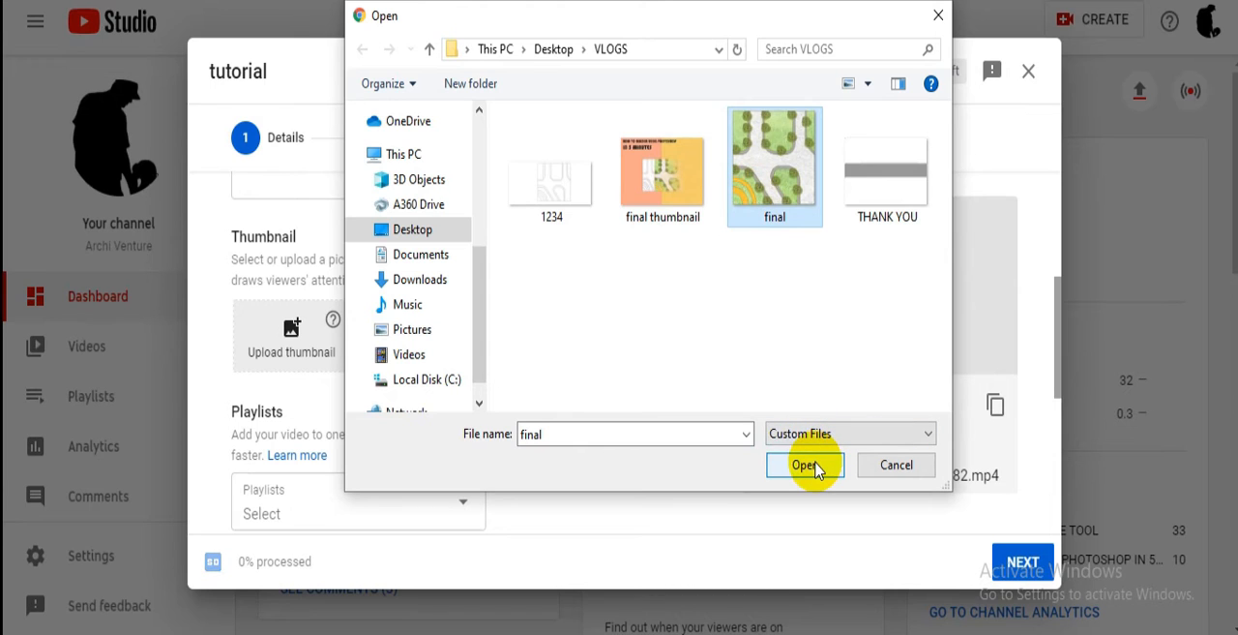
left_click(805, 466)
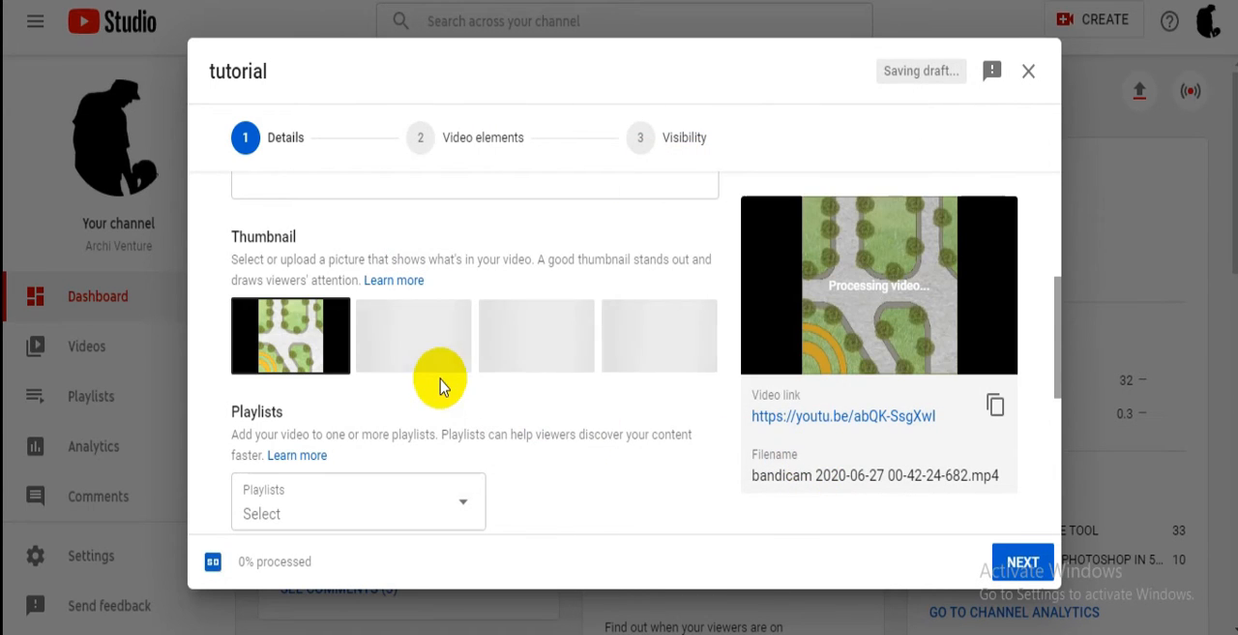
- Add the video to the SKETCH TUTORIAL playlist
scroll(440, 385, "down", 1)
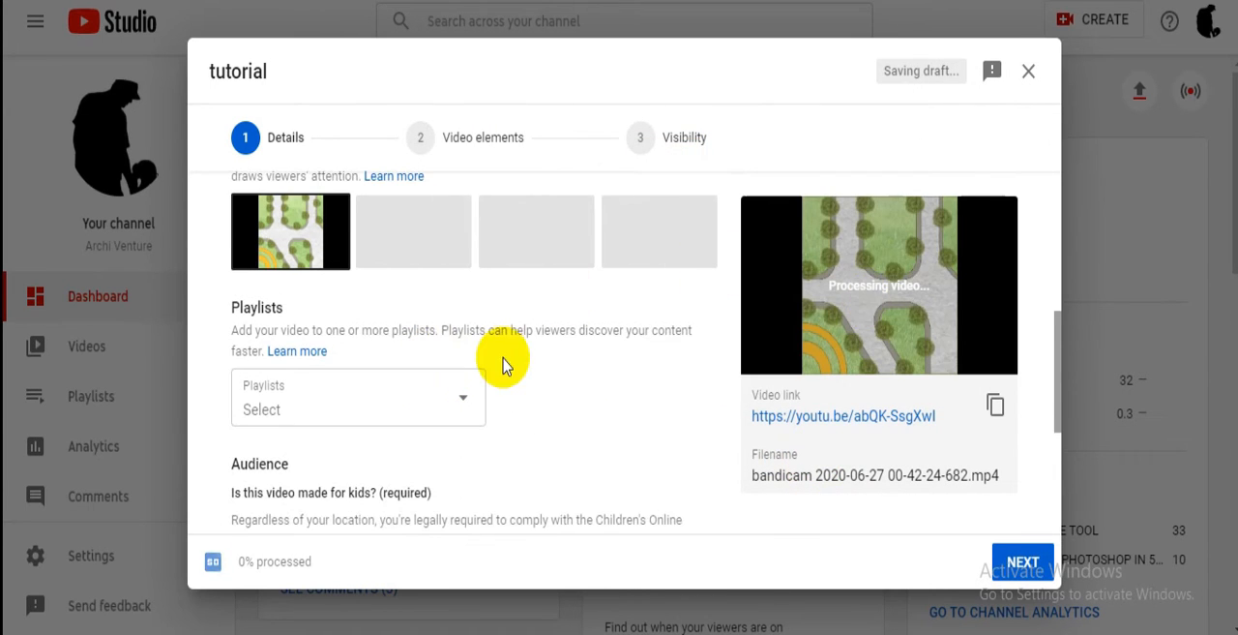
left_click(469, 398)
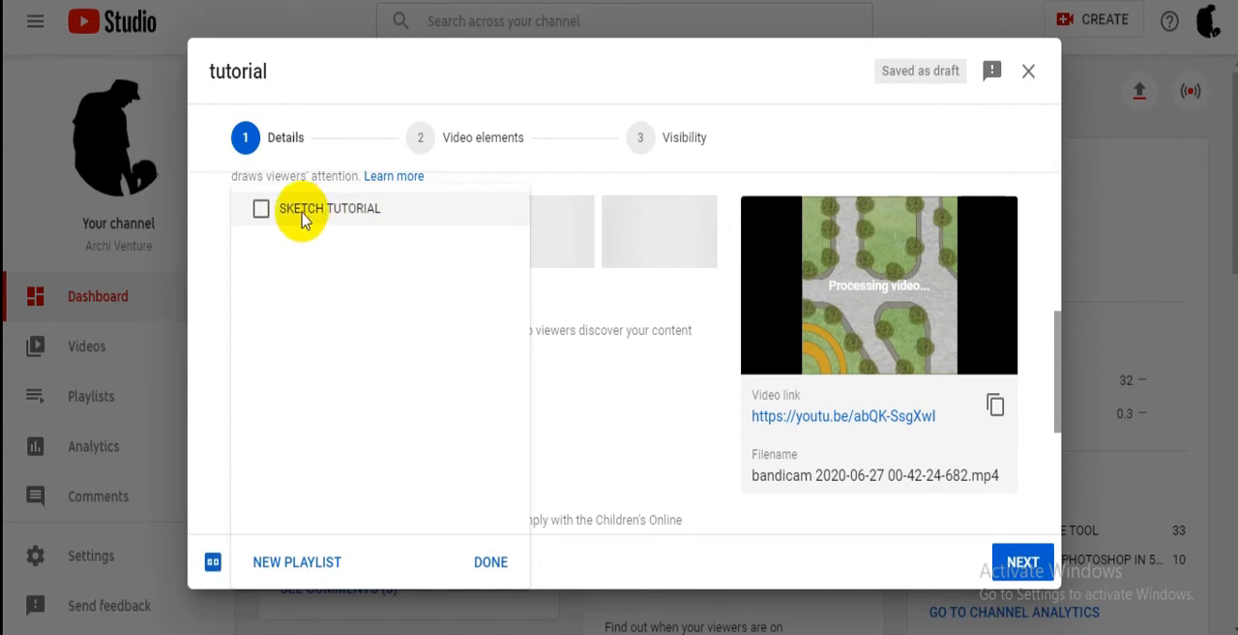
left_click(261, 208)
left_click(491, 562)
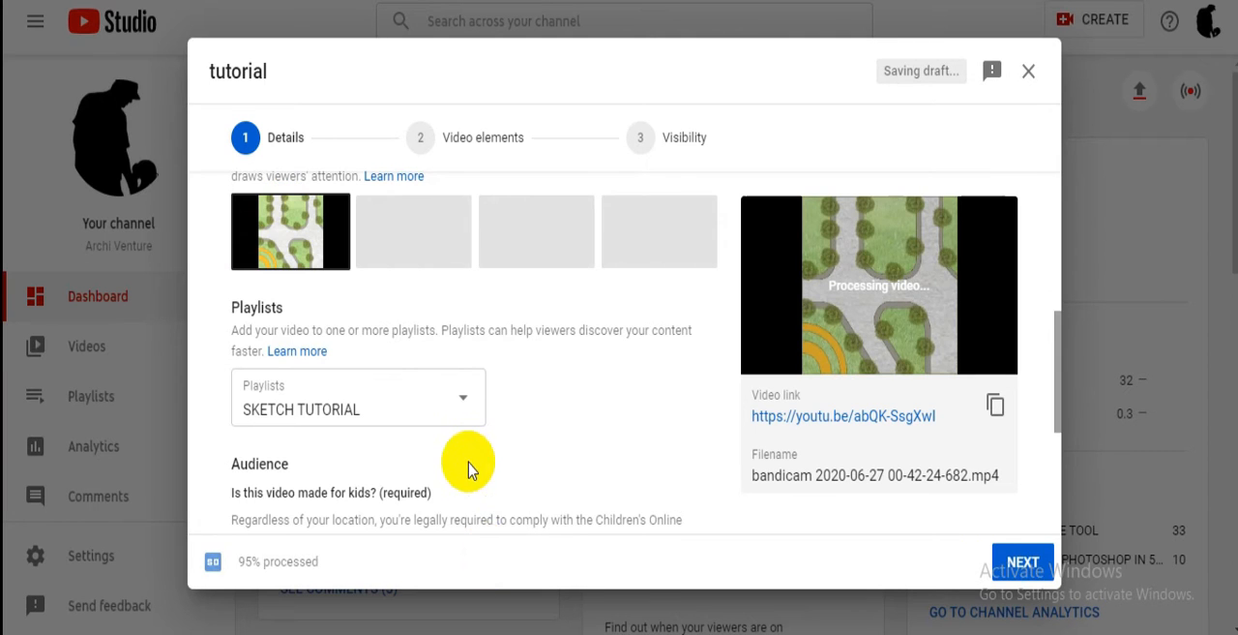
- Set the video's audience to "No, it's not made for kids"
scroll(467, 470, "down", 2)
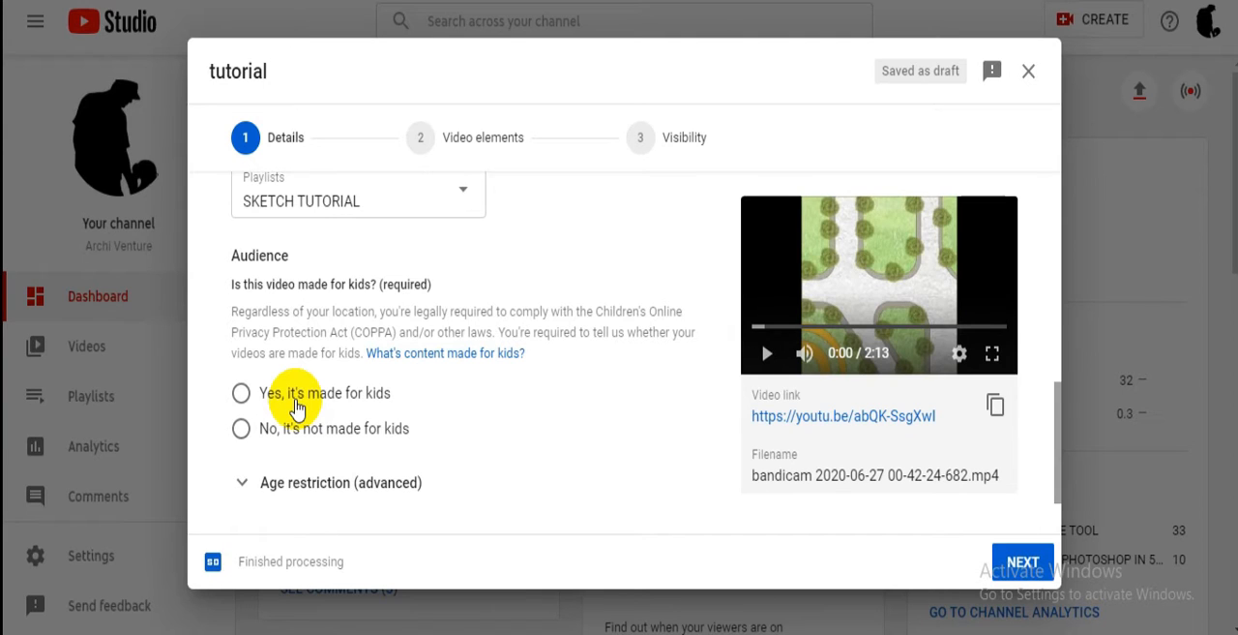
left_click(247, 440)
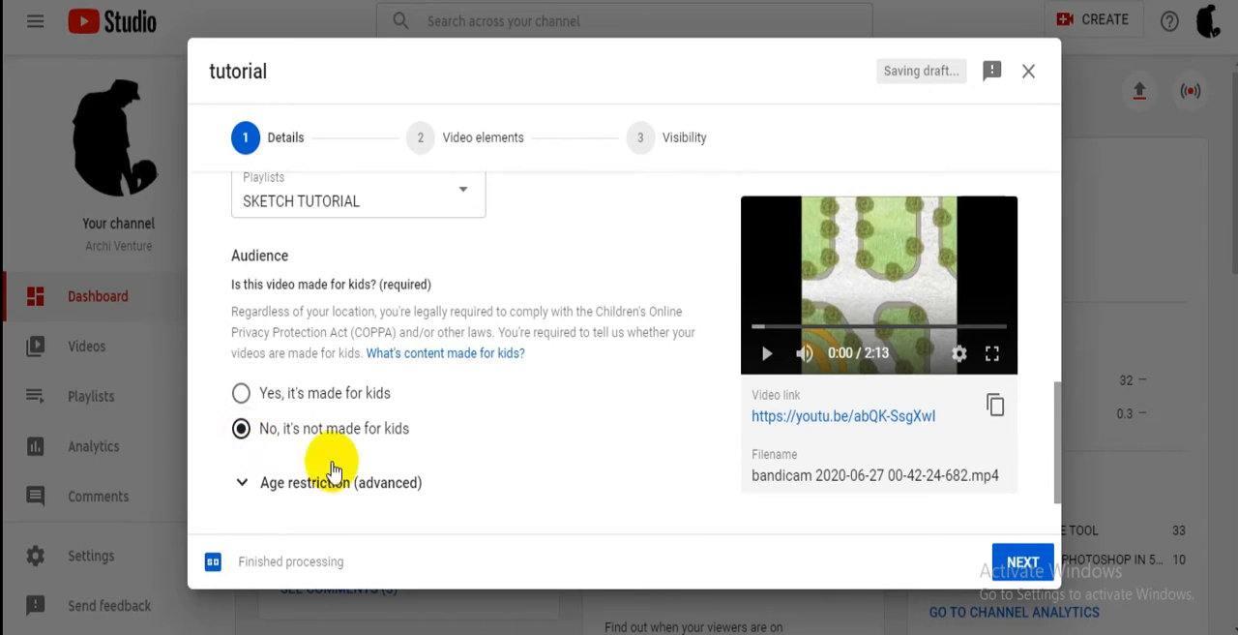
scroll(329, 467, "down", 2)
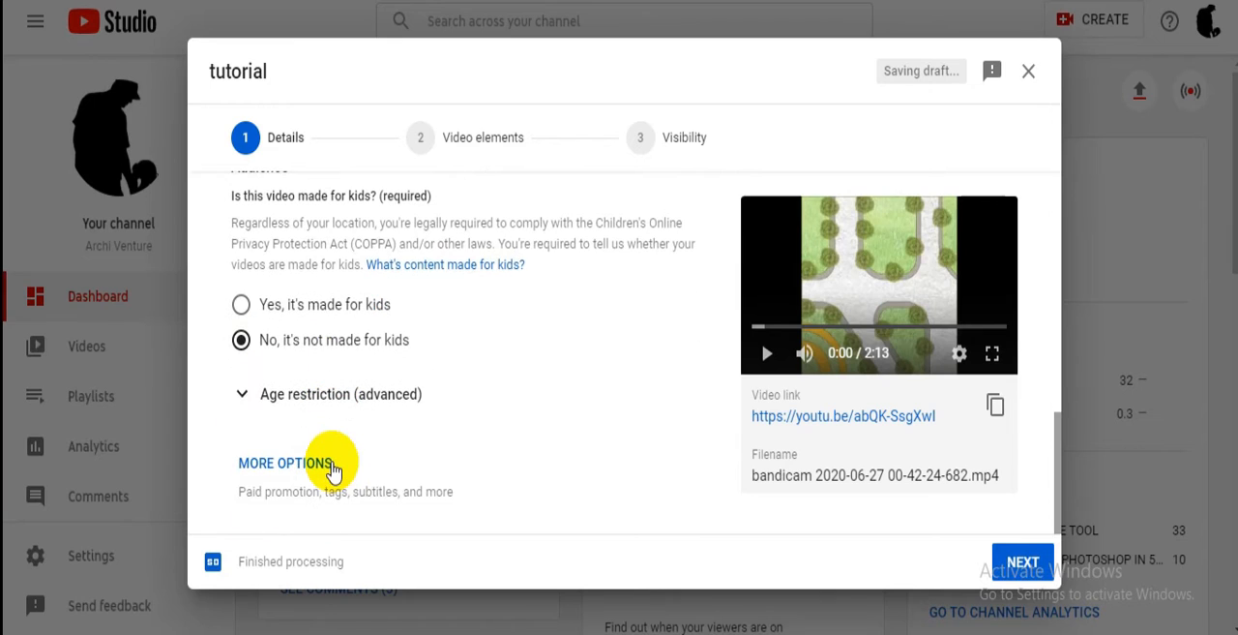
- Reveal the video's additional detail options and add the tag "tutorial"
left_click(279, 461)
scroll(376, 431, "down", 1)
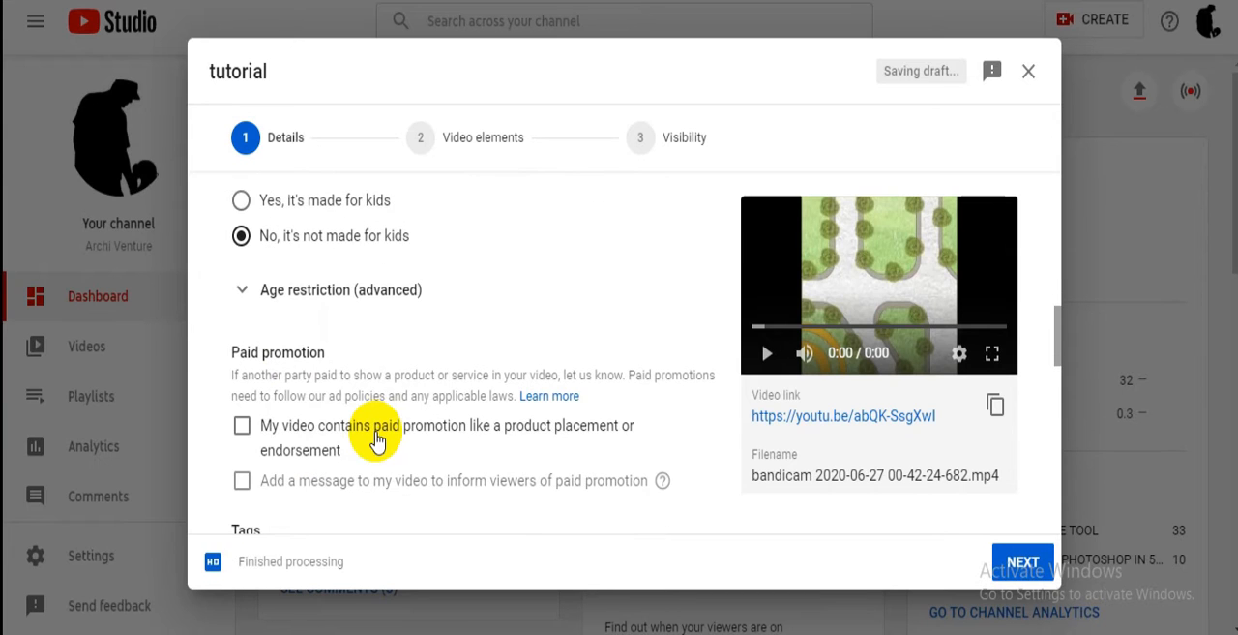
scroll(376, 438, "down", 1)
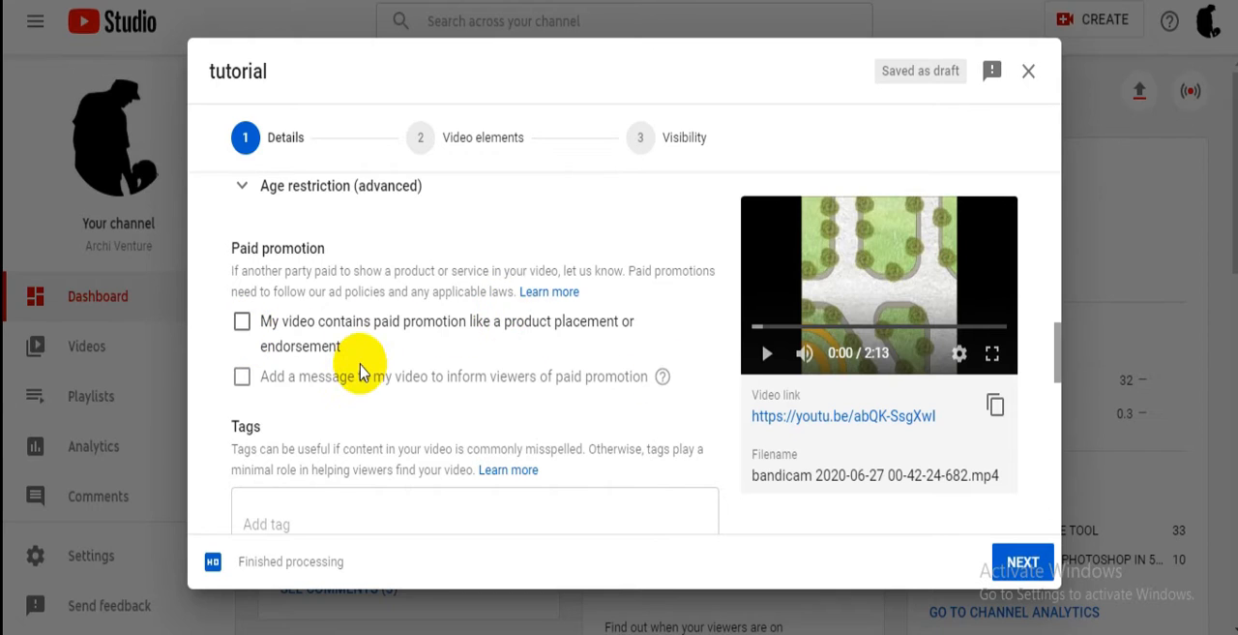
scroll(359, 373, "down", 1)
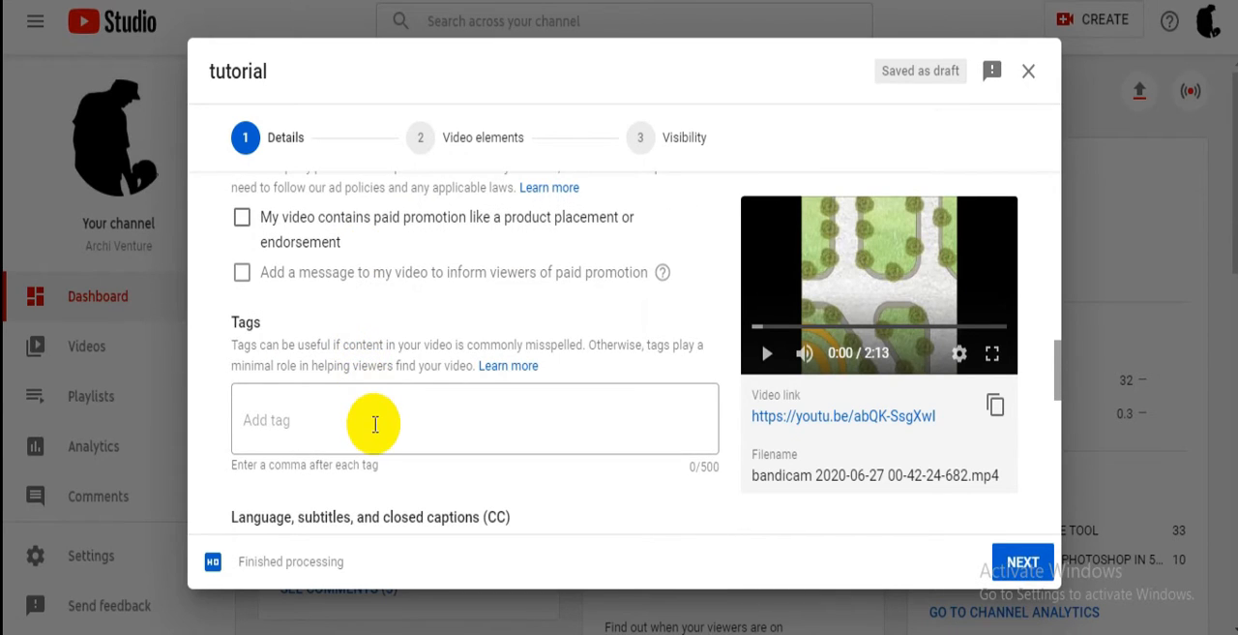
scroll(375, 422, "down", 1)
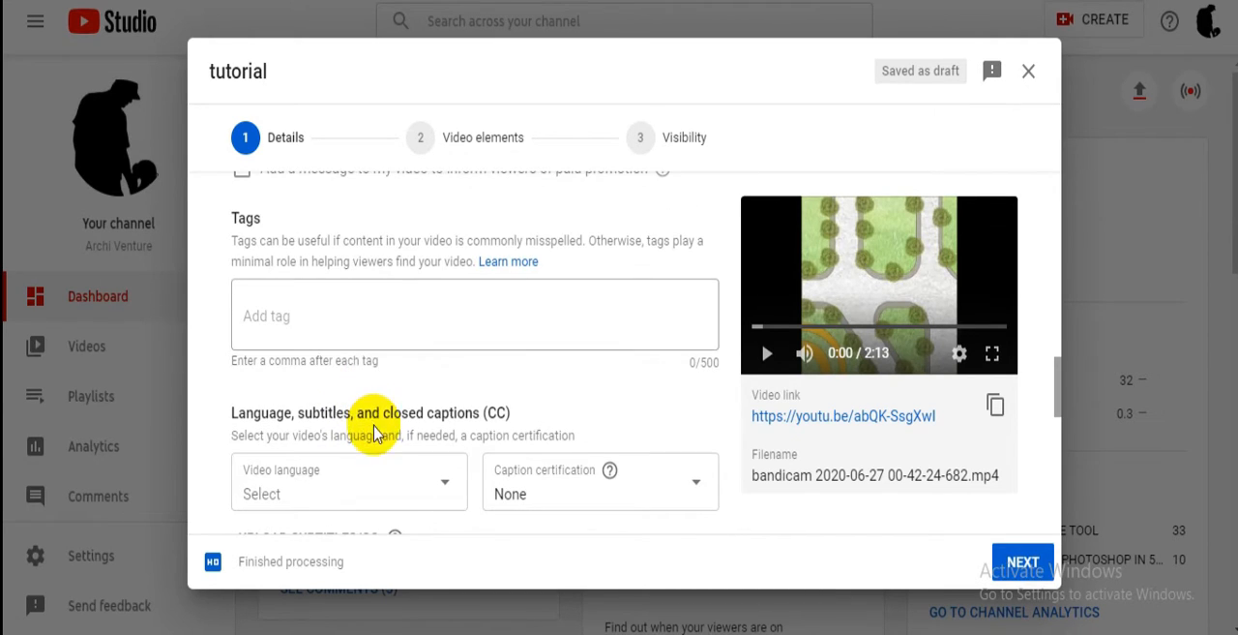
left_click(355, 320)
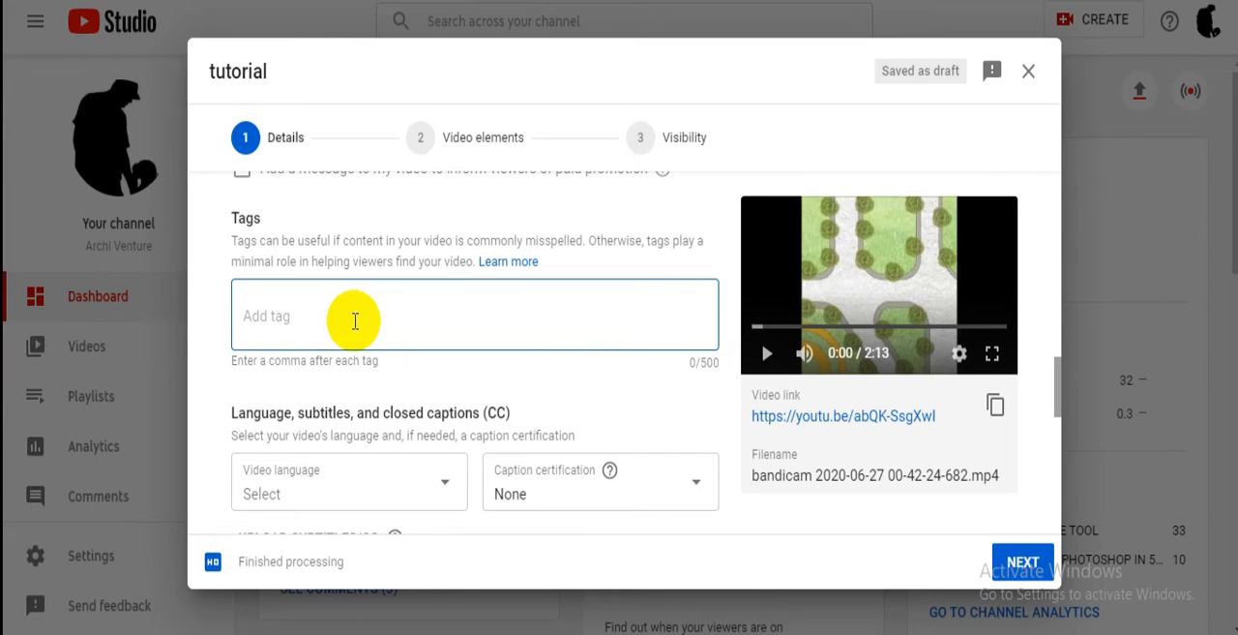
type("tutorial ,")
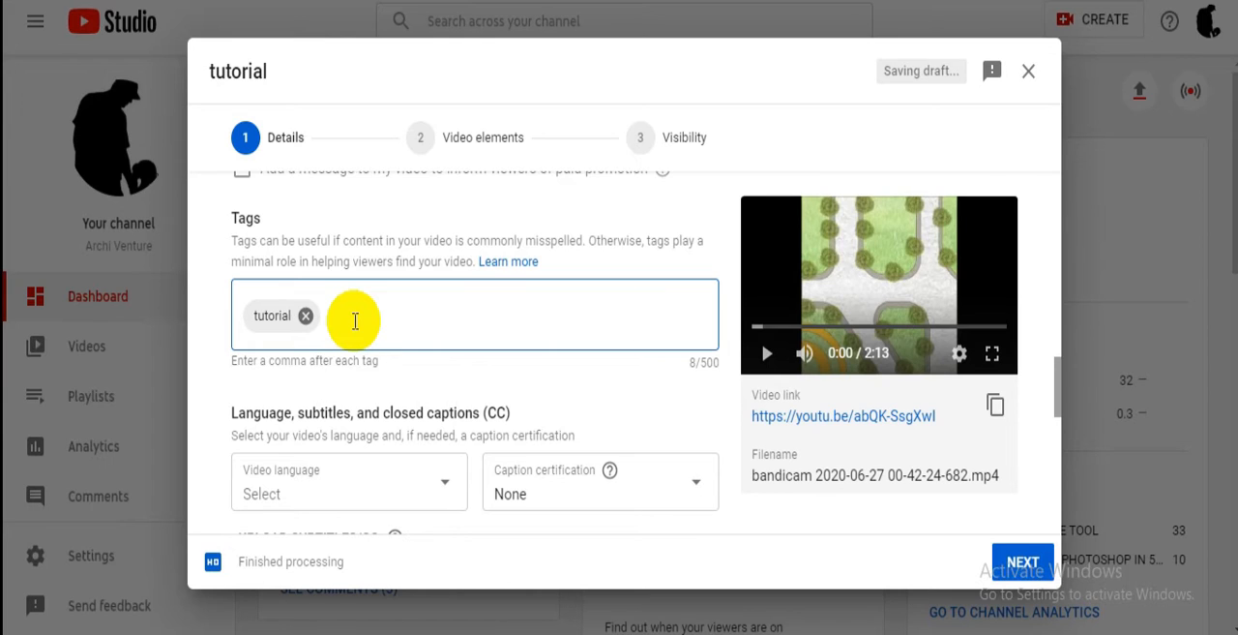
- Add a second tag, "tutorial how to upload videos on youtube", to the video
type("tuturoail")
right_click(353, 317)
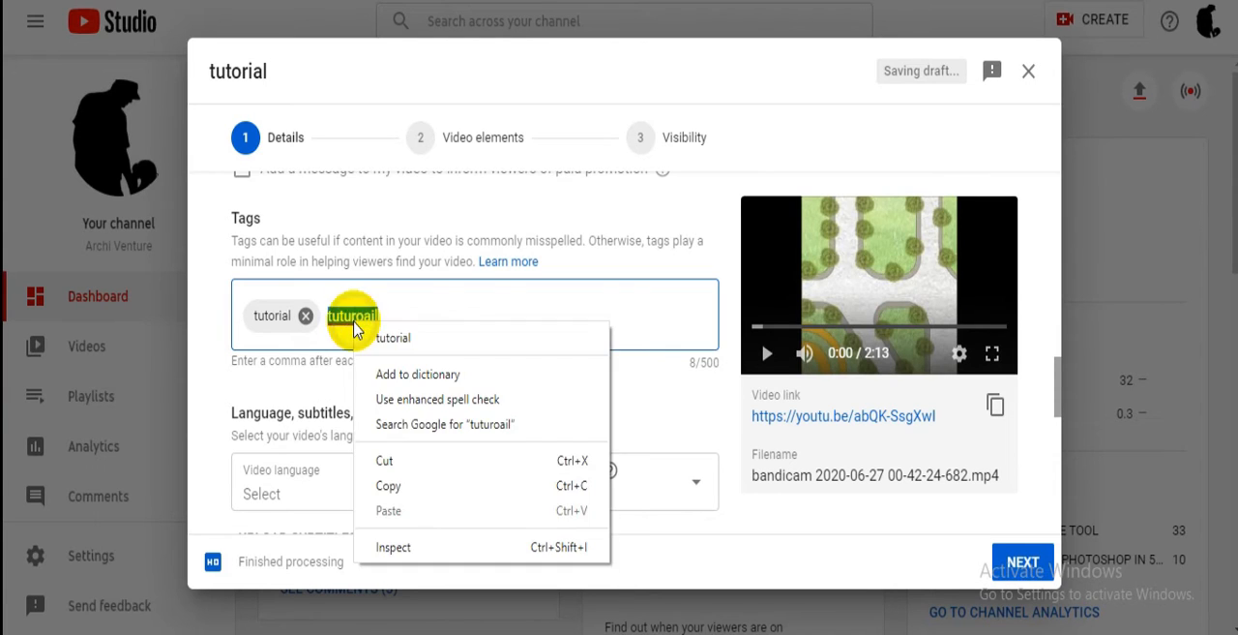
left_click(356, 335)
type("how to make")
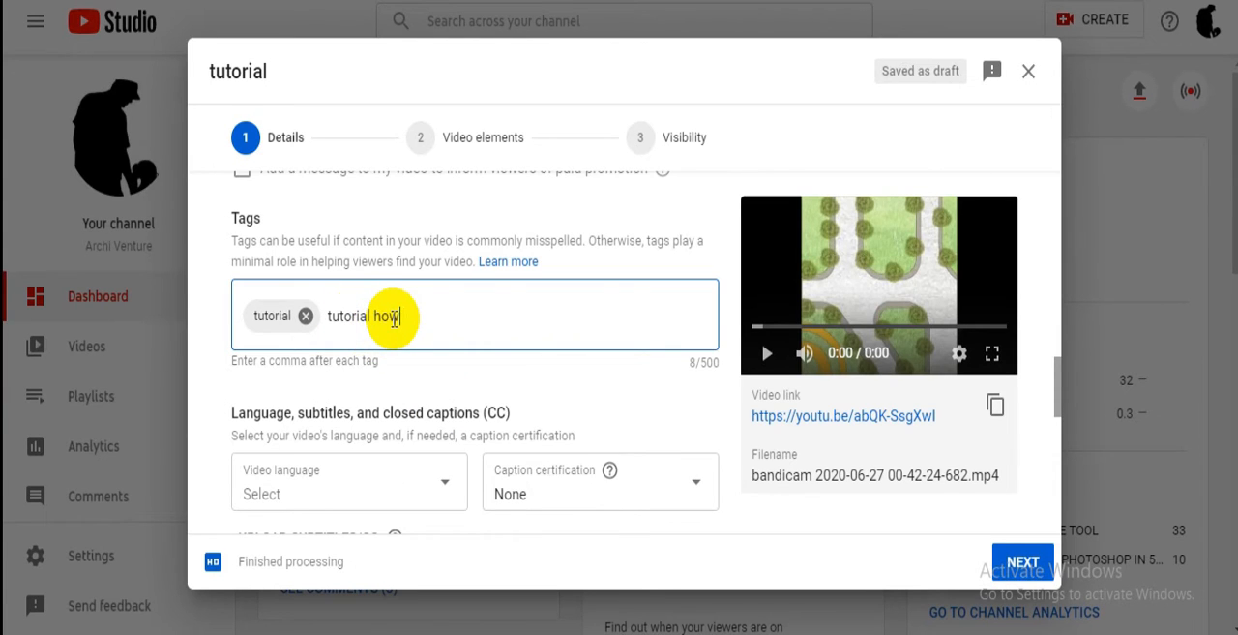
key("BackSpace")
key("BackSpace")
key("BackSpace")
key("BackSpace")
type("upload videos on you")
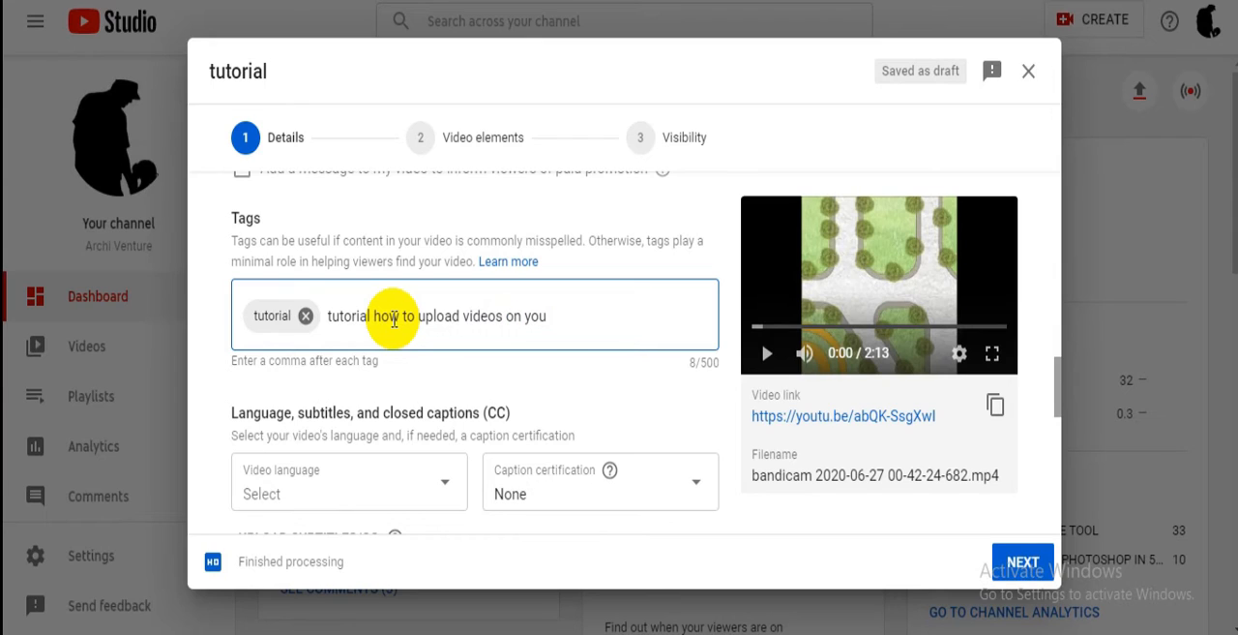
type("tube")
key("Return")
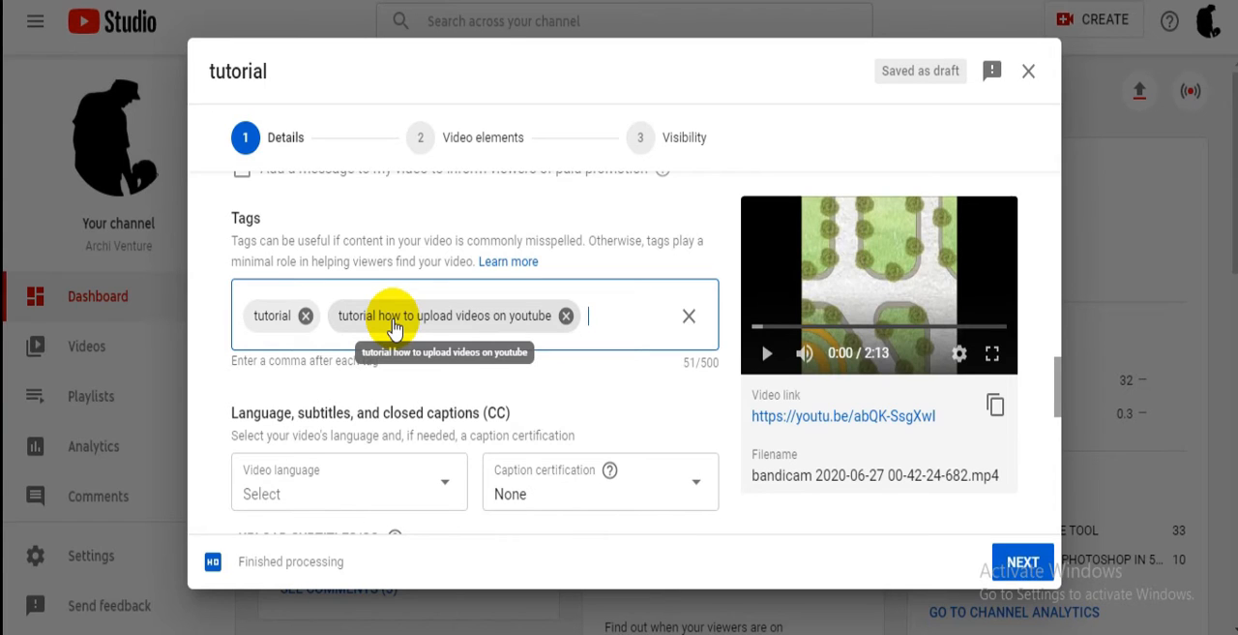
- Set the video language to English (United States)
scroll(397, 329, "down", 1)
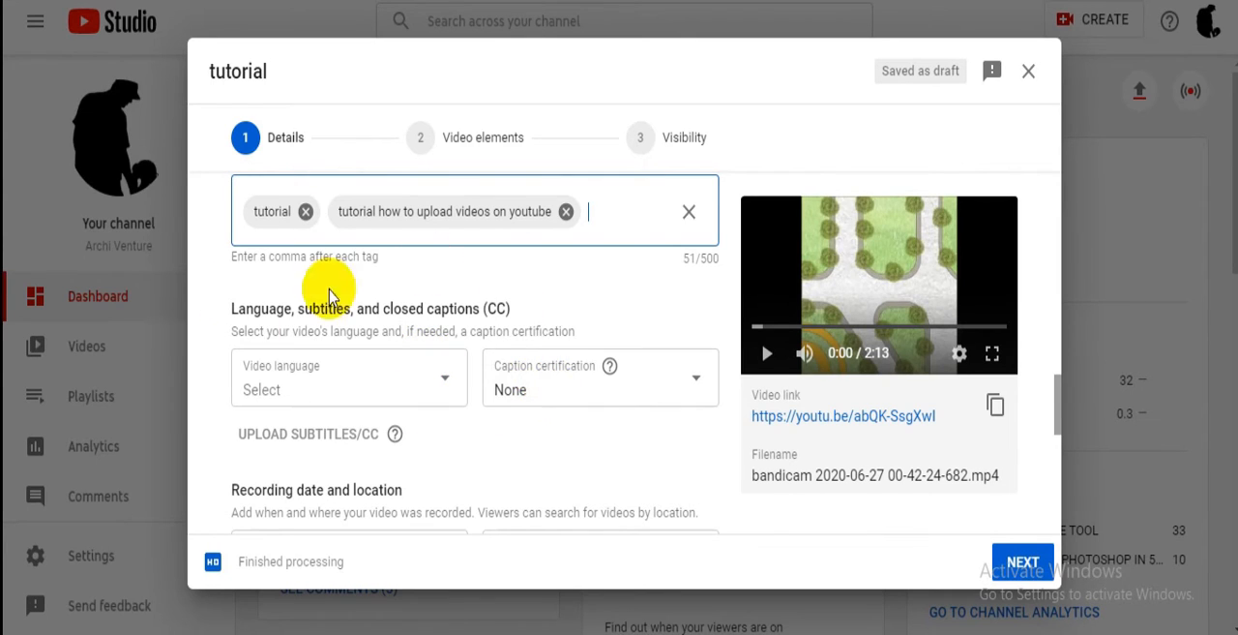
left_click(406, 387)
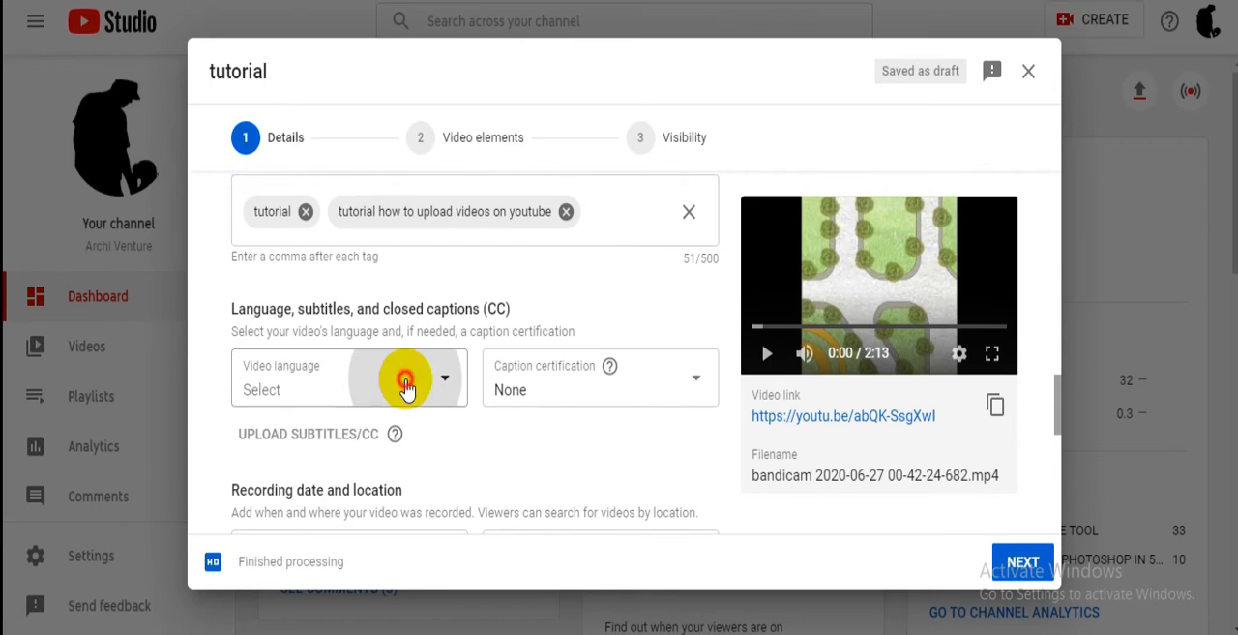
scroll(358, 237, "down", 3)
scroll(356, 237, "down", 15)
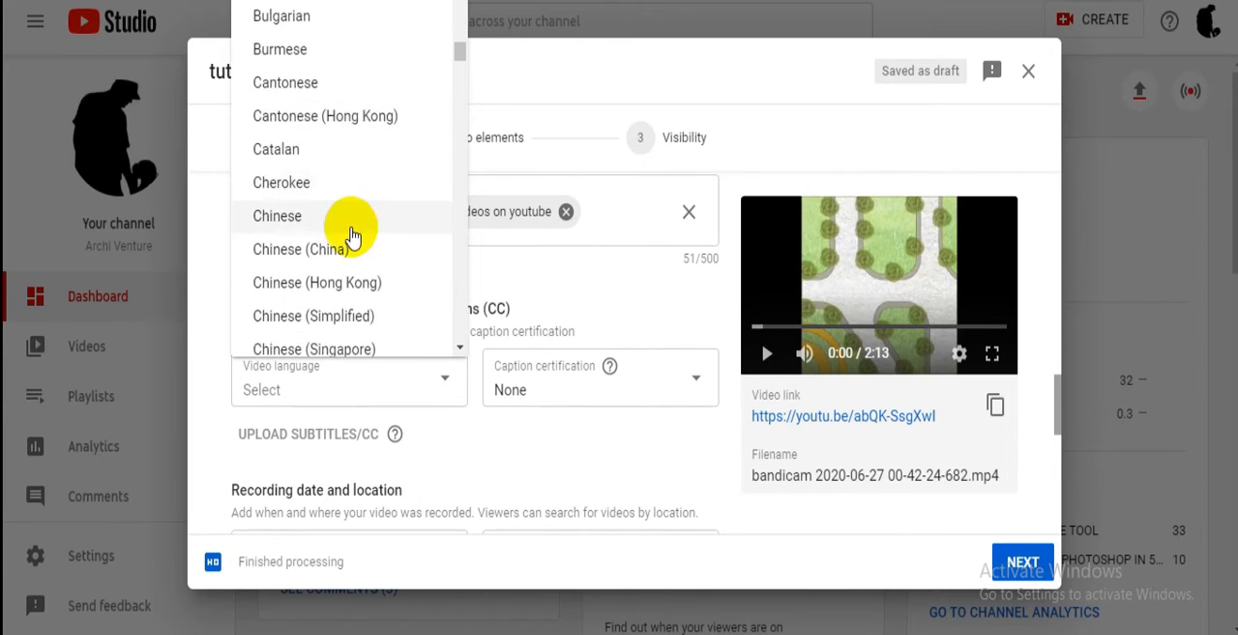
scroll(312, 287, "down", 15)
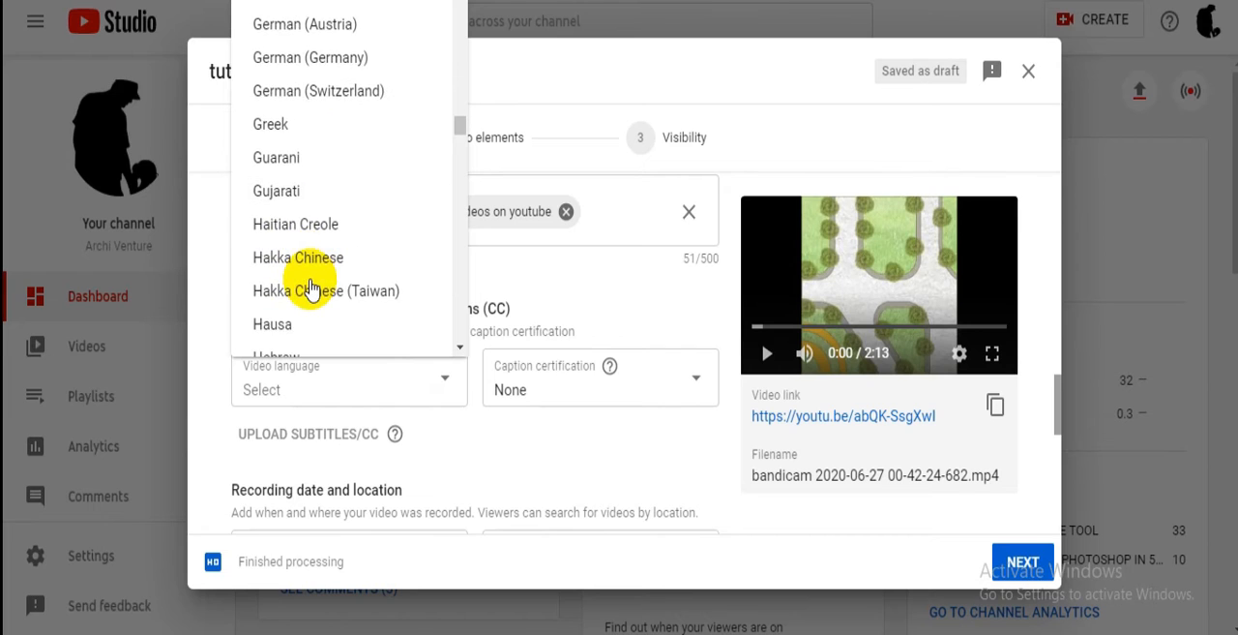
scroll(312, 288, "up", 10)
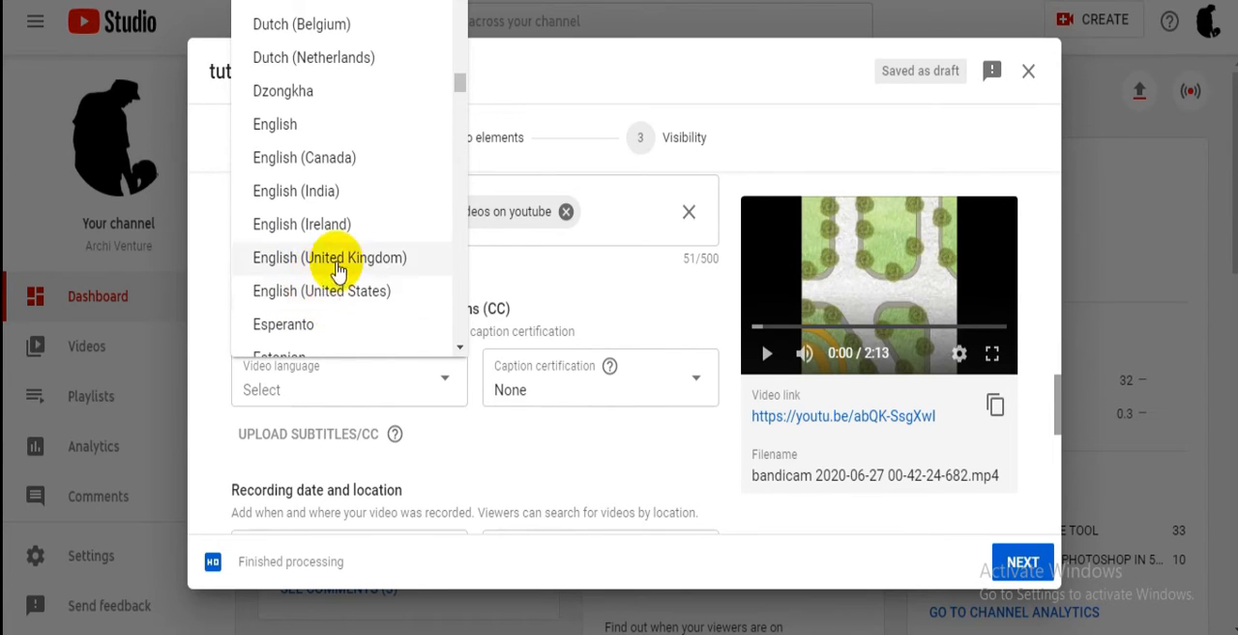
left_click(339, 298)
- Switch the video's category to Film & Animation and back to Howto & Style
scroll(339, 298, "down", 7)
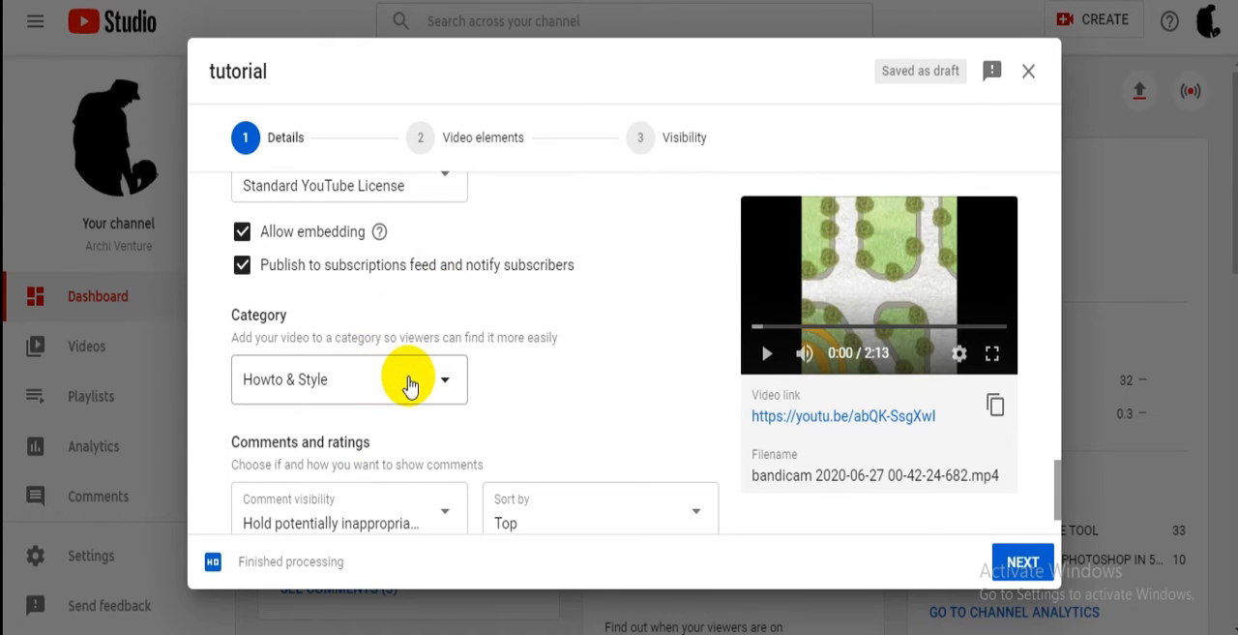
left_click(410, 383)
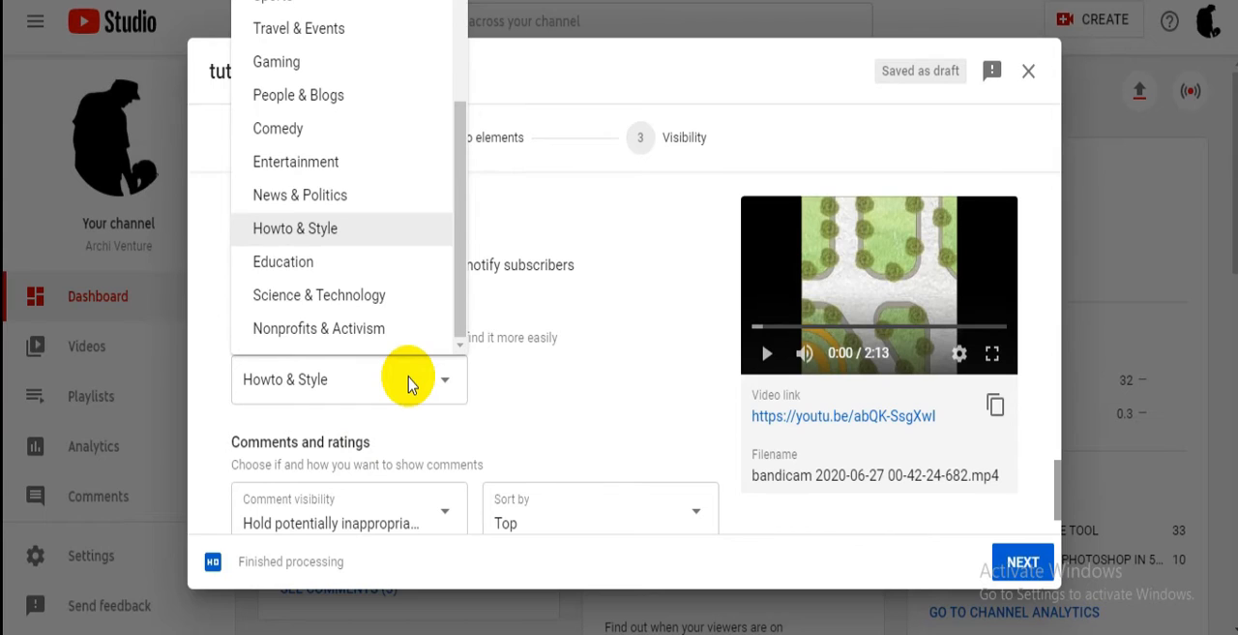
scroll(348, 205, "up", 3)
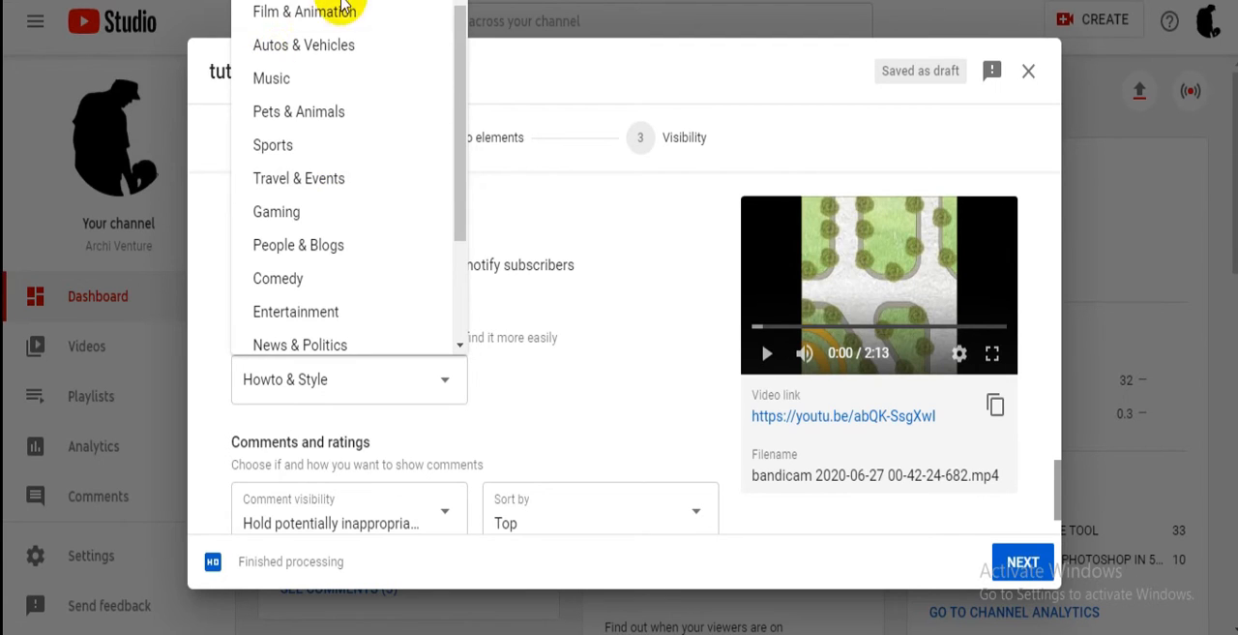
left_click(374, 12)
left_click(418, 402)
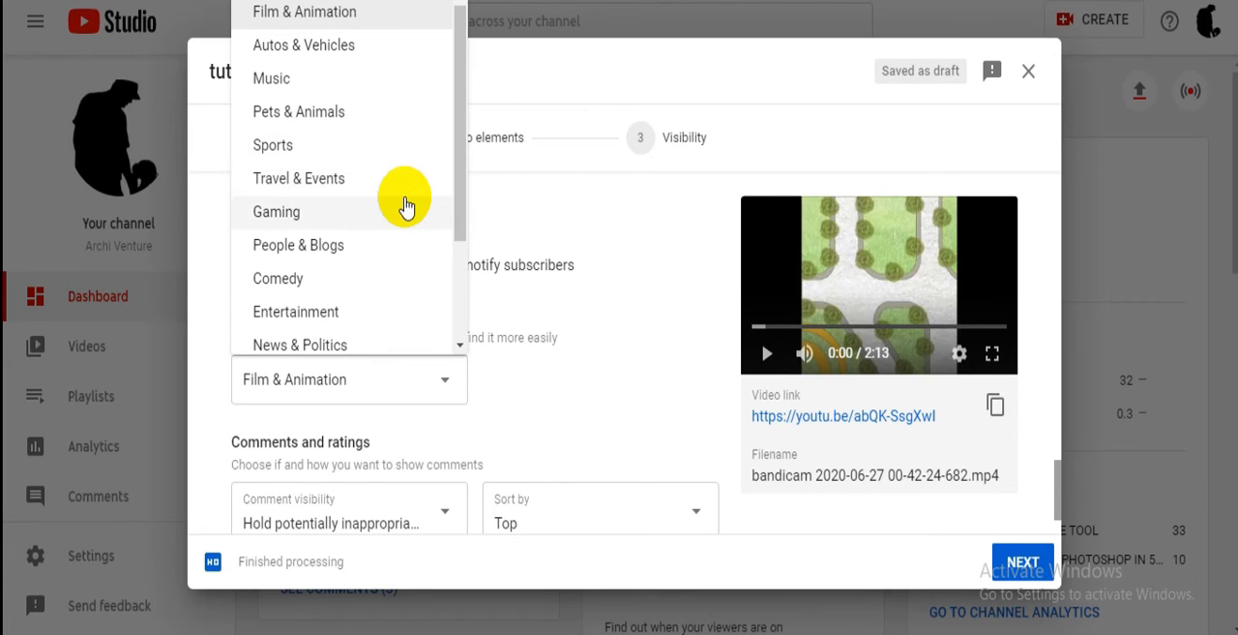
scroll(373, 269, "down", 1)
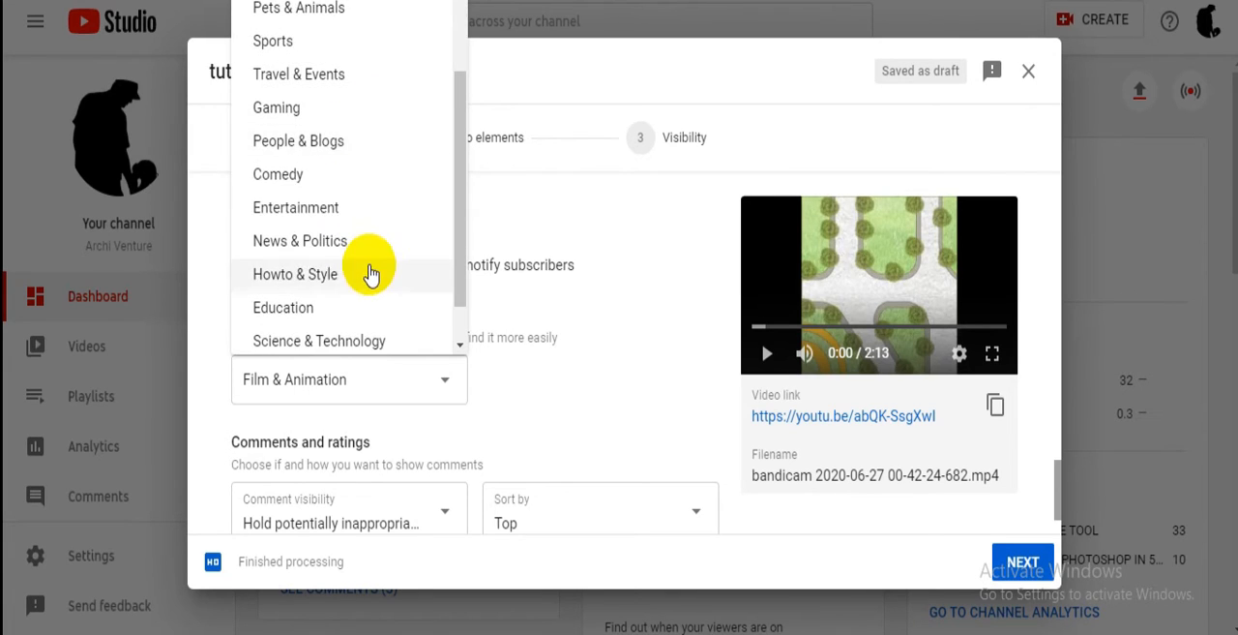
left_click(355, 277)
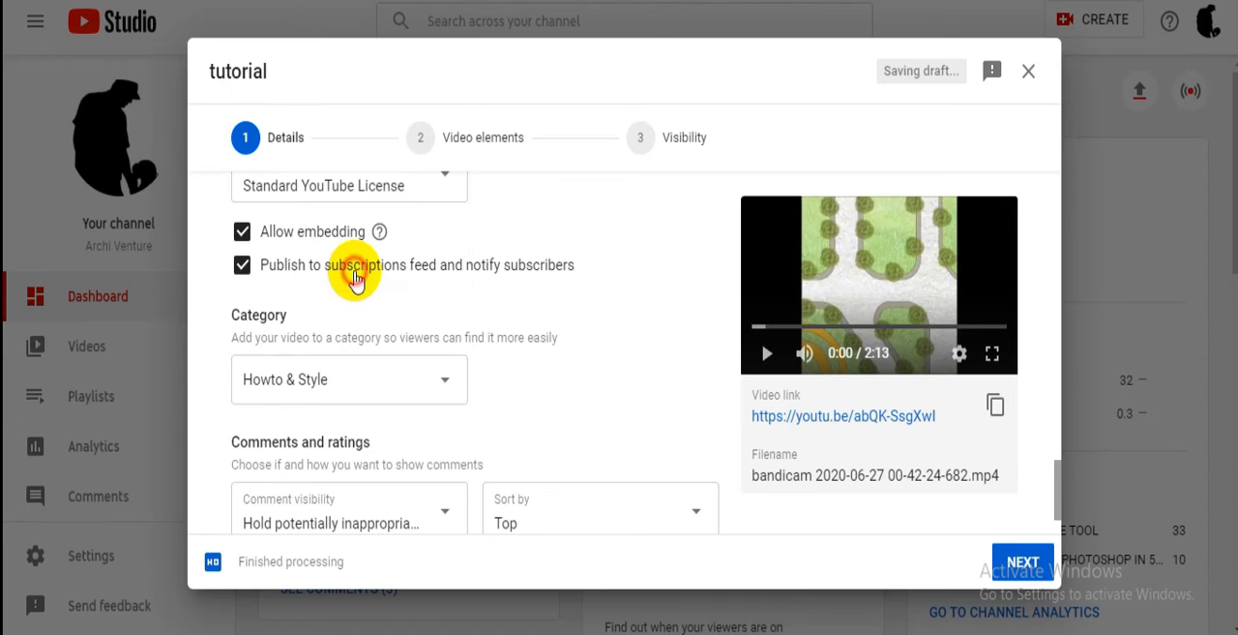
- Set the video's comment visibility to "Allow all comments"
scroll(372, 333, "down", 1)
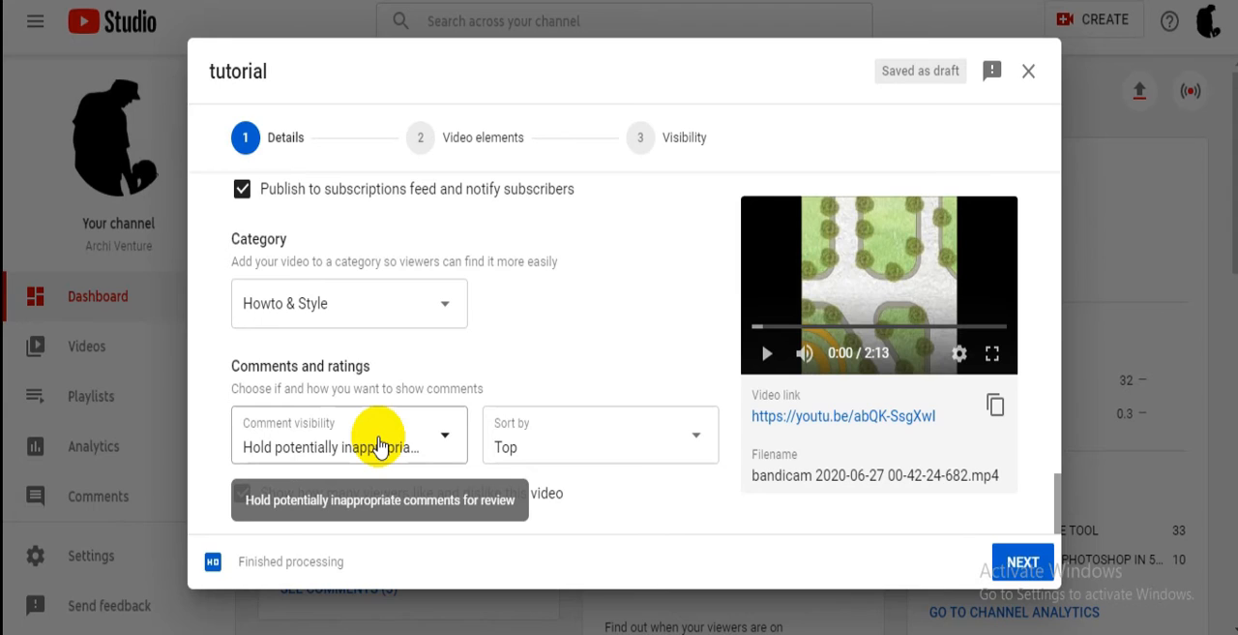
left_click(379, 446)
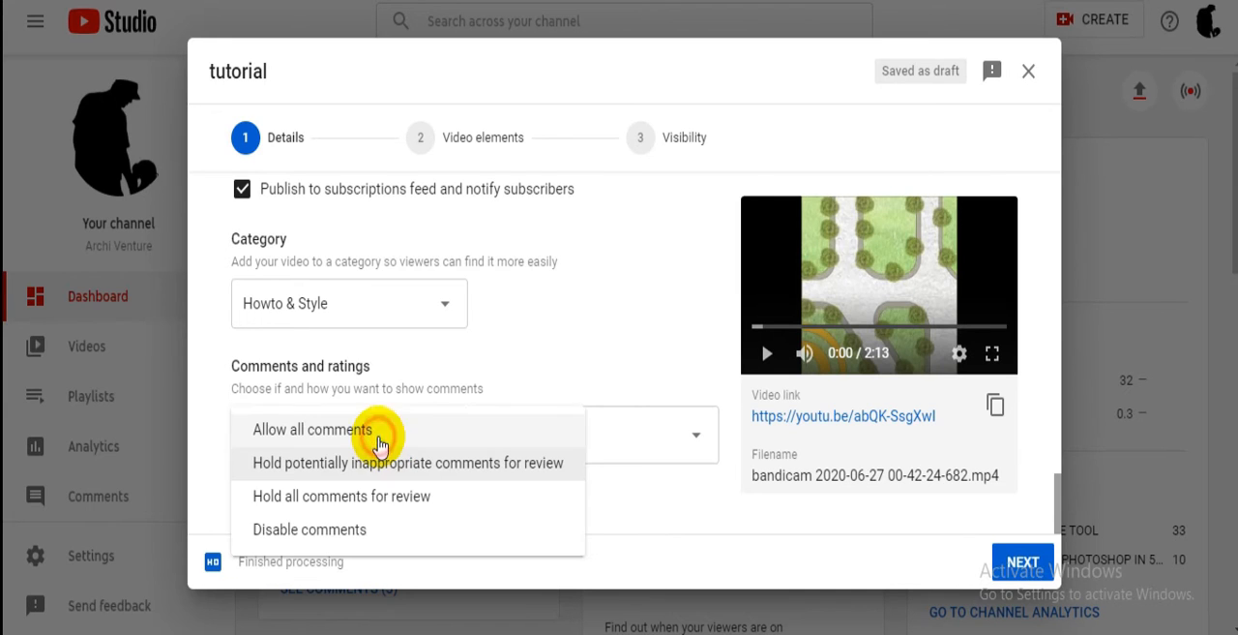
left_click(388, 530)
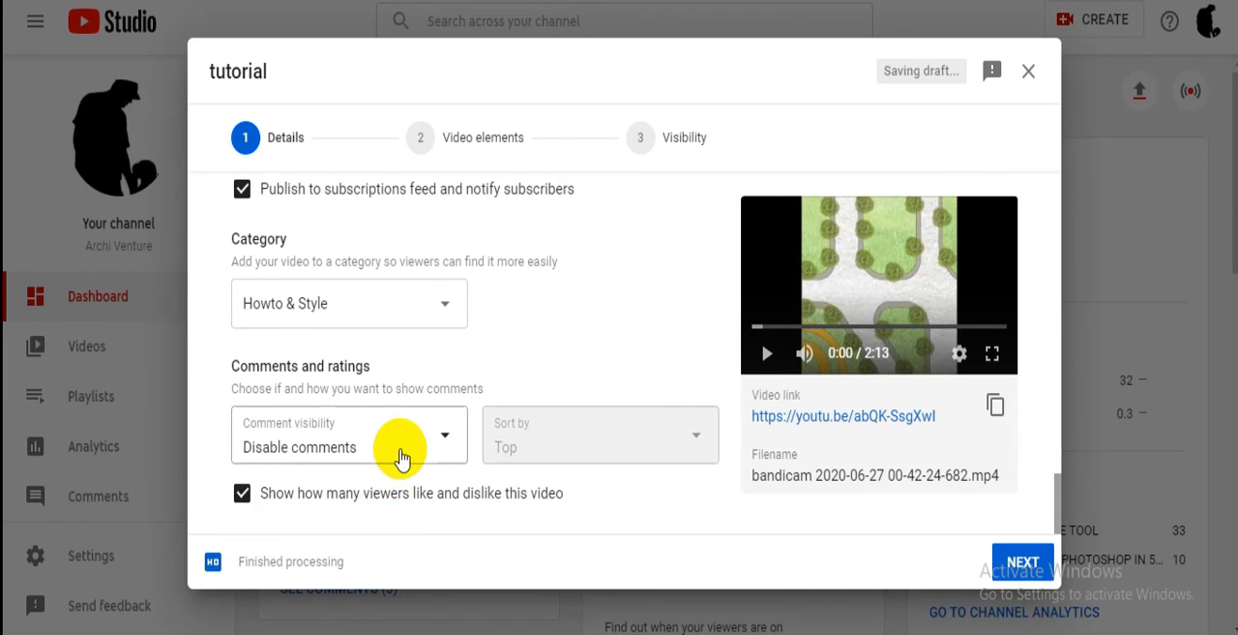
left_click(402, 447)
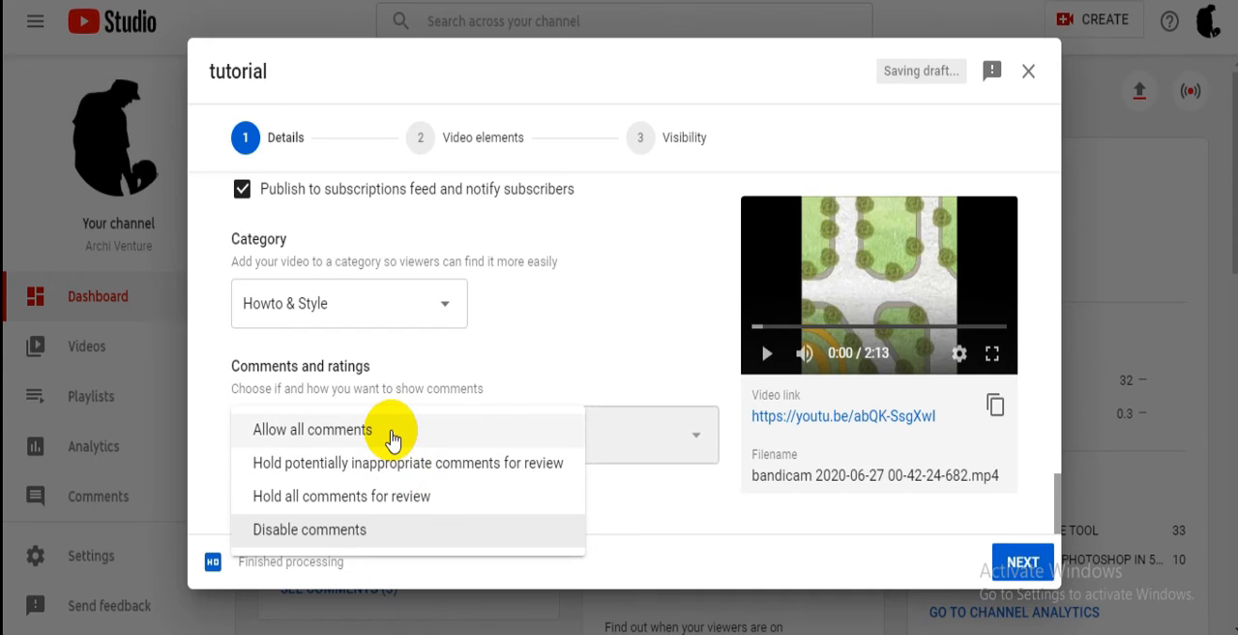
left_click(393, 440)
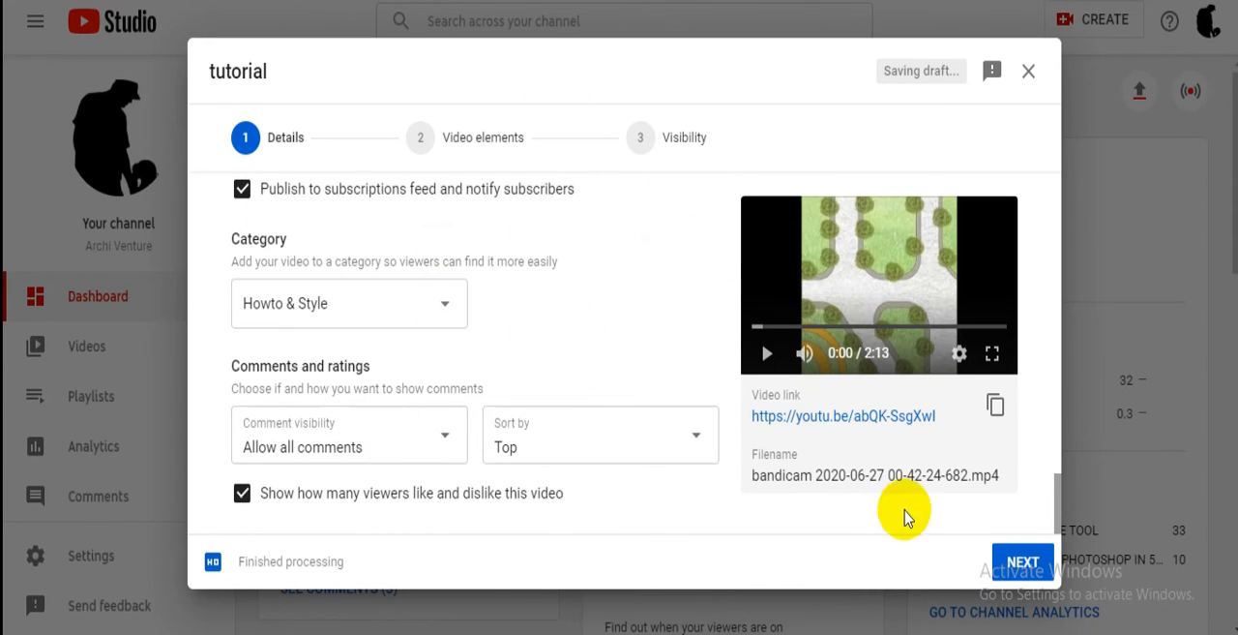
- Go on to the video elements and save an end screen using the one-video, one-subscribe template with both elements along the top
left_click(1023, 562)
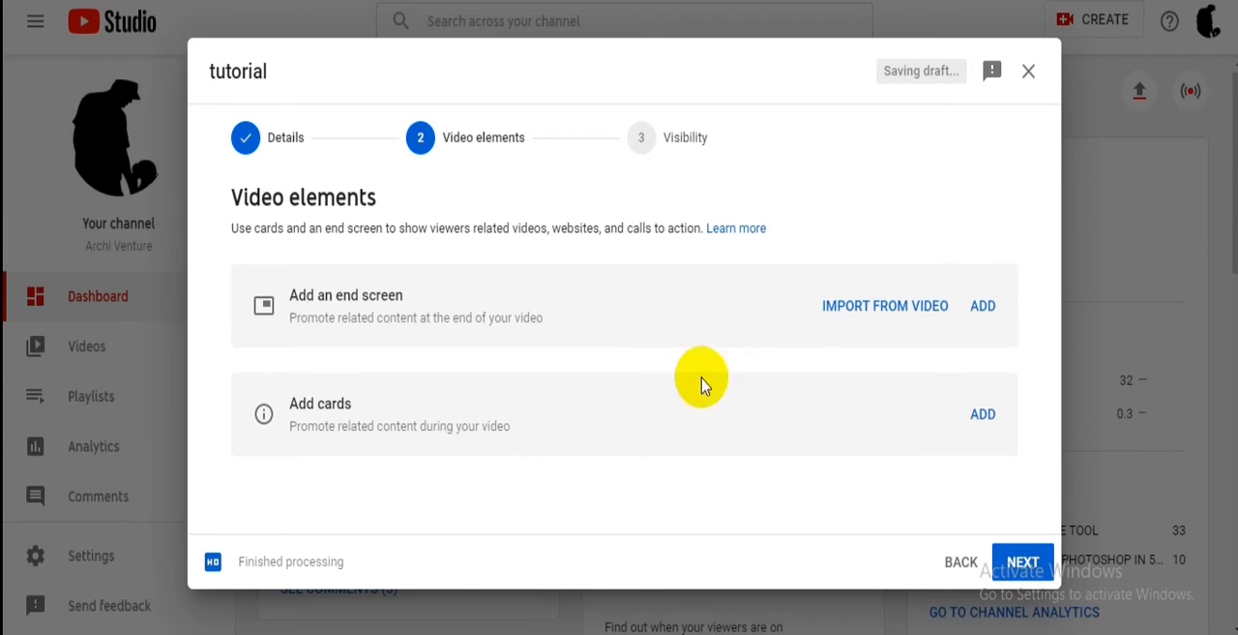
left_click(982, 308)
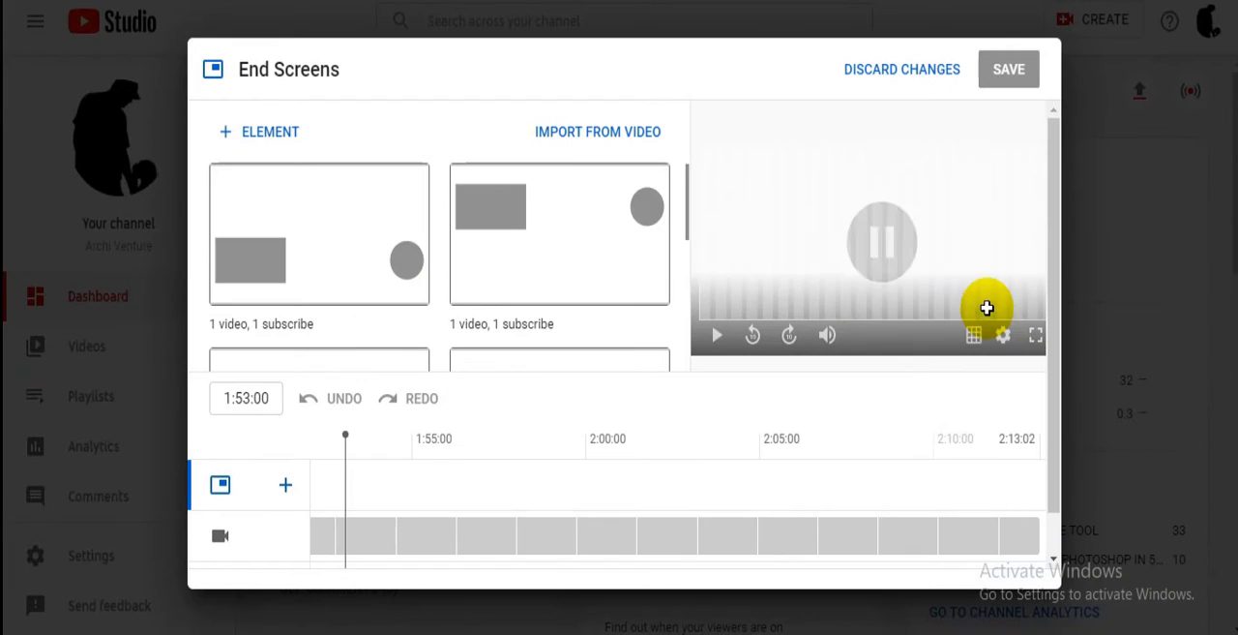
left_click(650, 263)
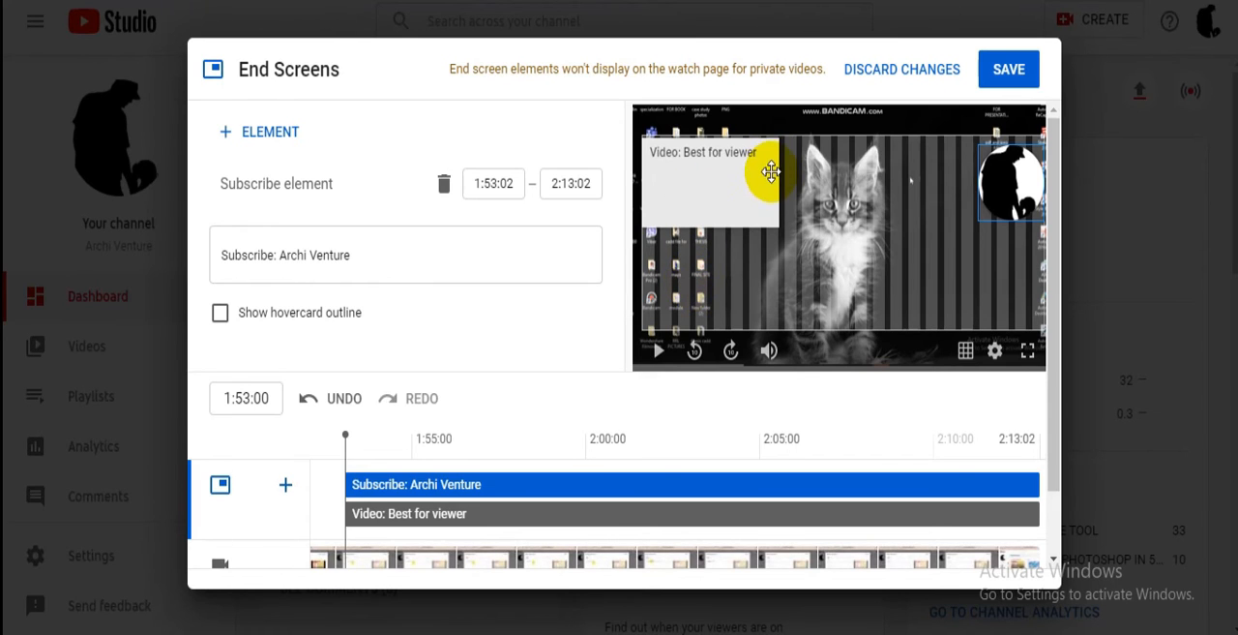
scroll(522, 257, "down", 1)
scroll(586, 319, "up", 1)
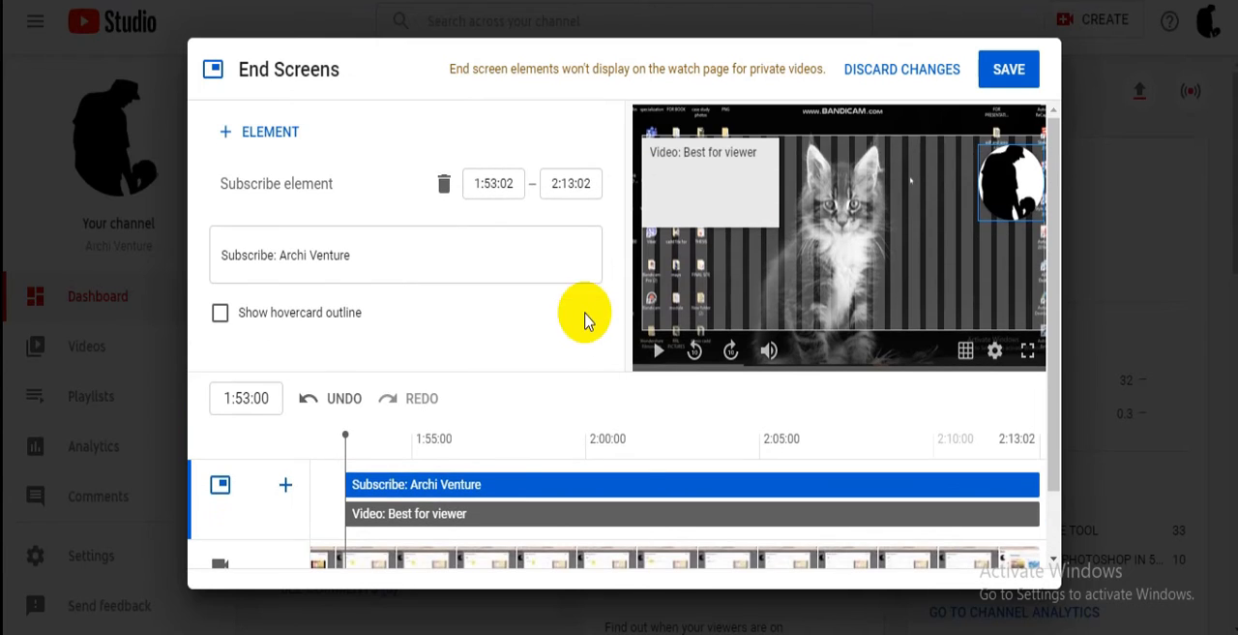
left_click(1010, 78)
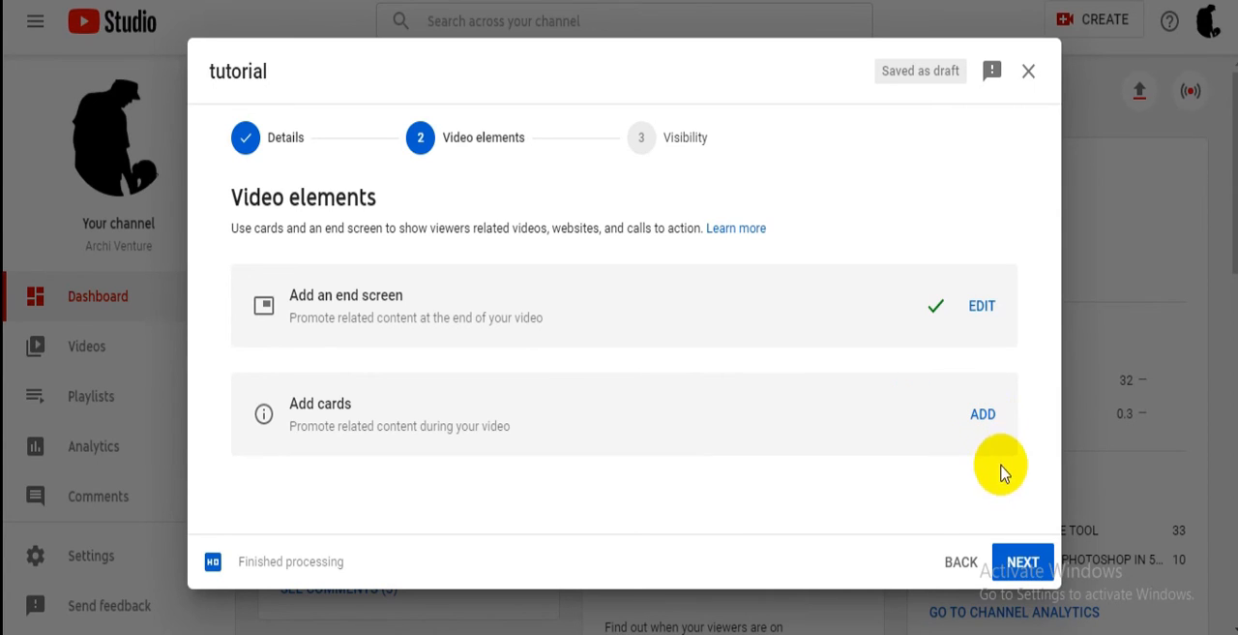
- Go on to the visibility settings without adding cards and set the video to Public
left_click(1011, 565)
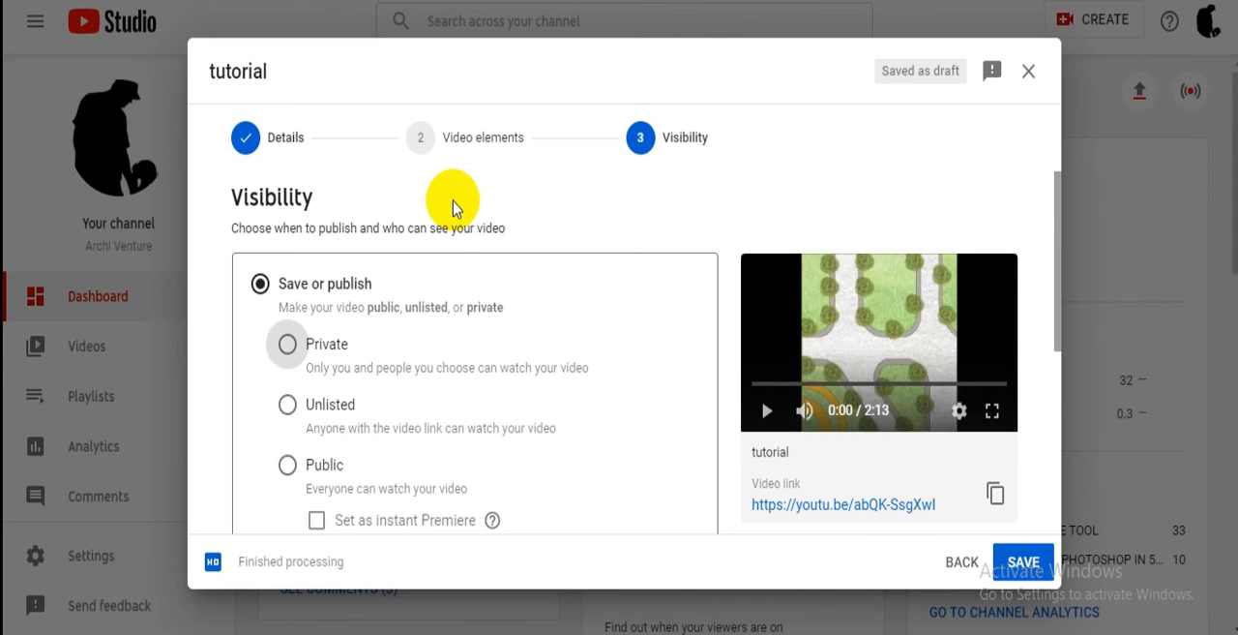
scroll(452, 208, "down", 1)
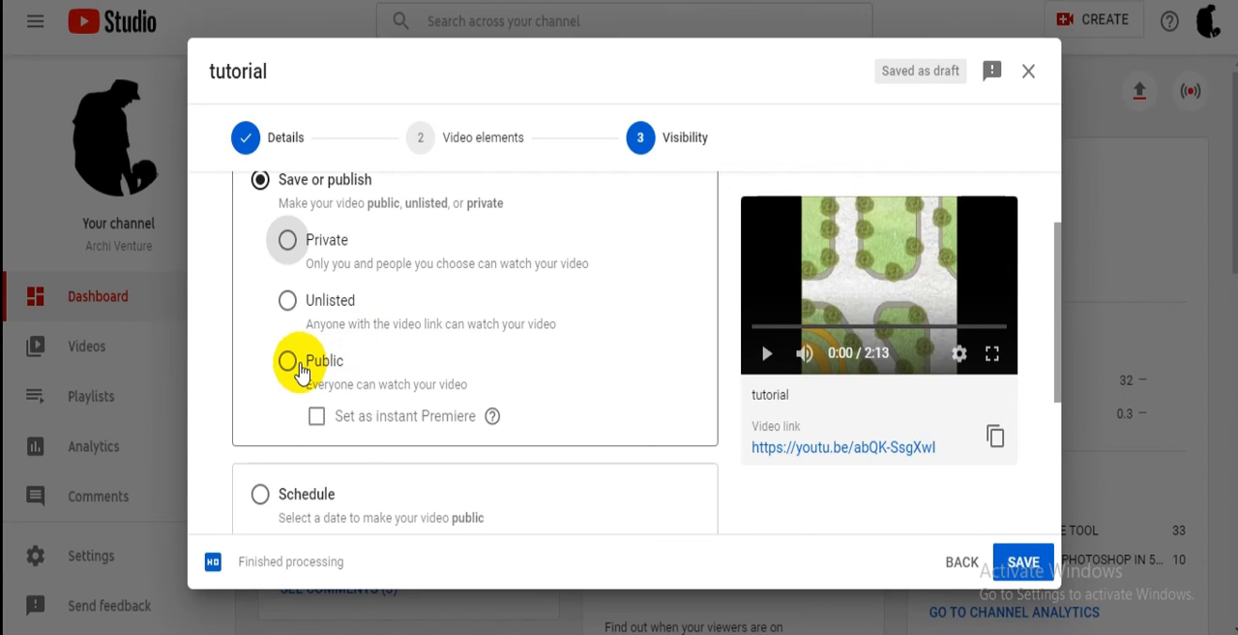
left_click(288, 361)
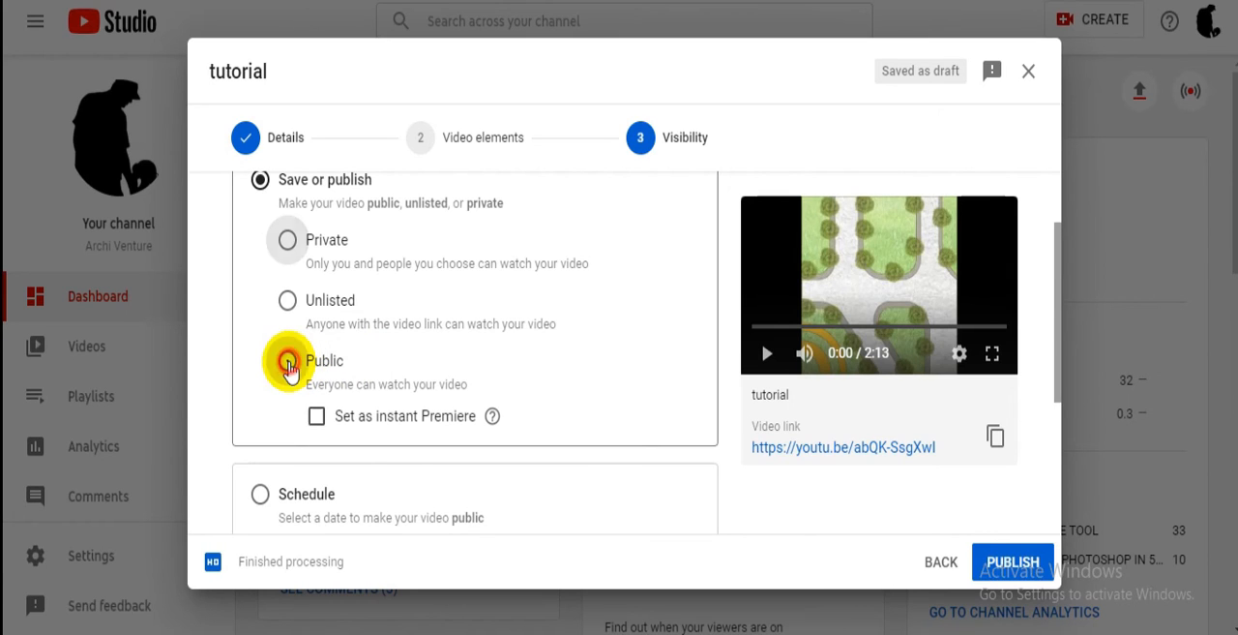
scroll(290, 363, "down", 3)
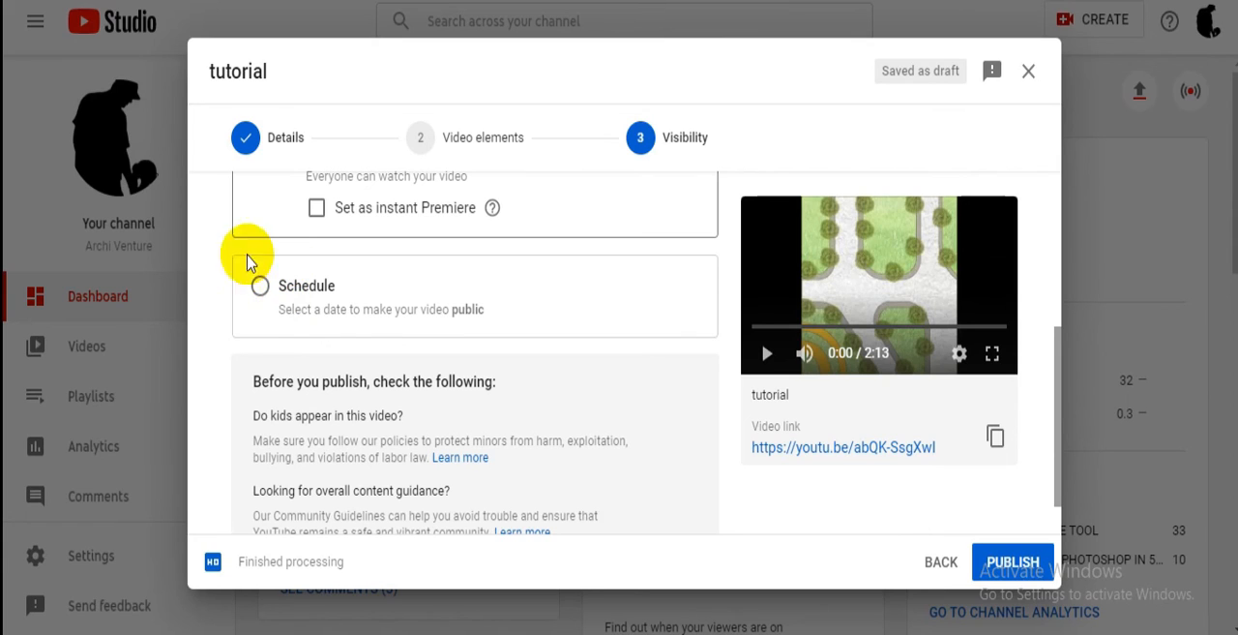
- Publish the "tutorial" video after the pre-publish checks and dismiss the sharing options
scroll(479, 412, "down", 1)
scroll(479, 411, "down", 1)
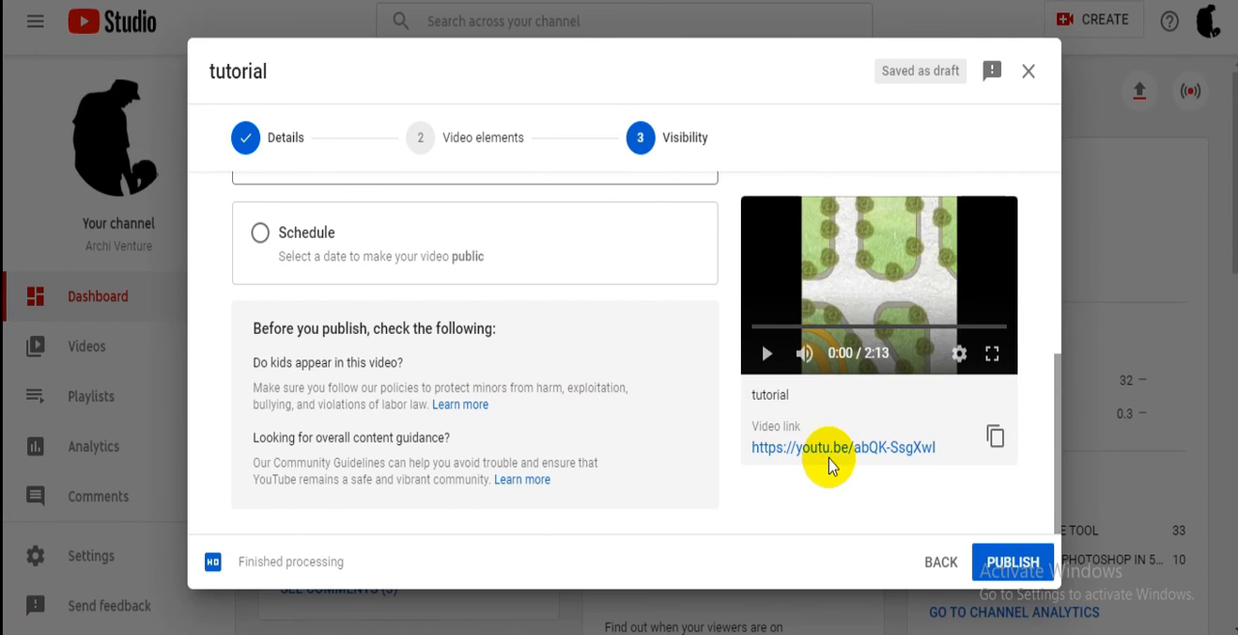
left_click(1005, 565)
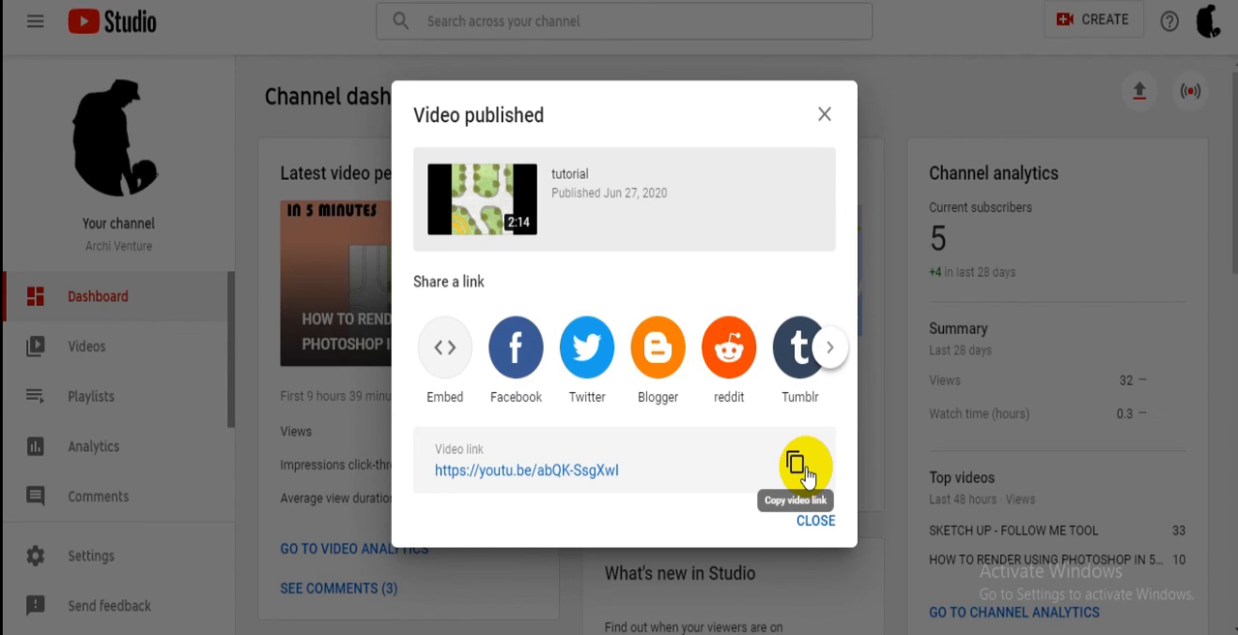
left_click(811, 516)
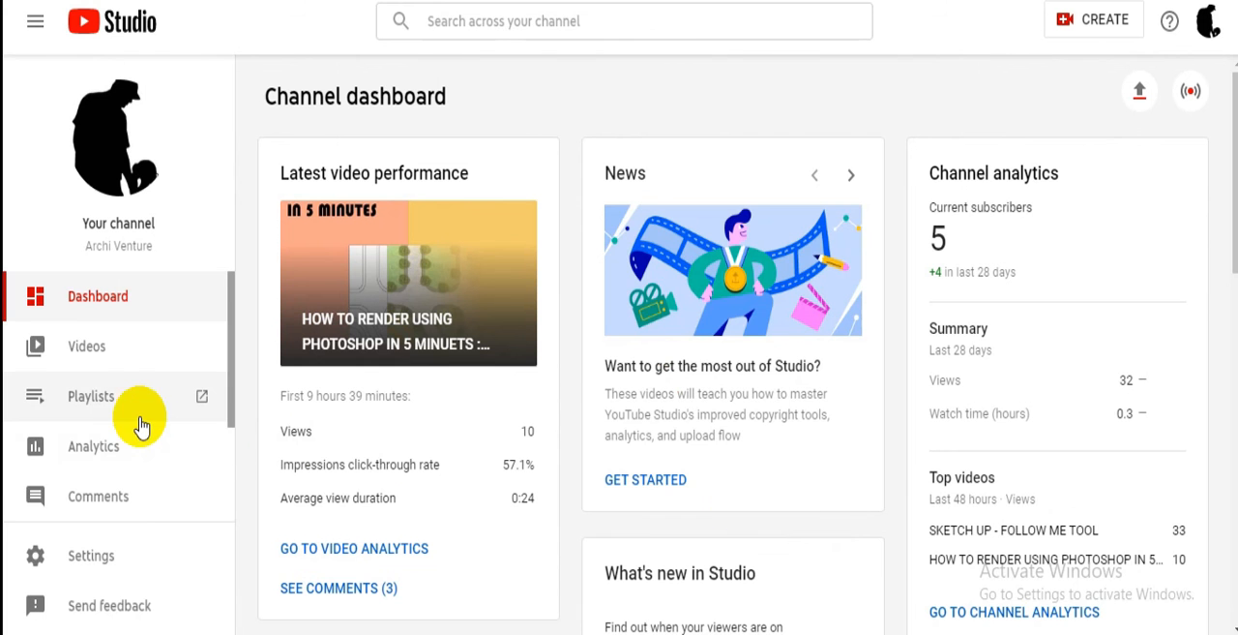
- Go to the channel's list of uploaded videos and view the newly published 2:14 video on YouTube
scroll(106, 392, "down", 3)
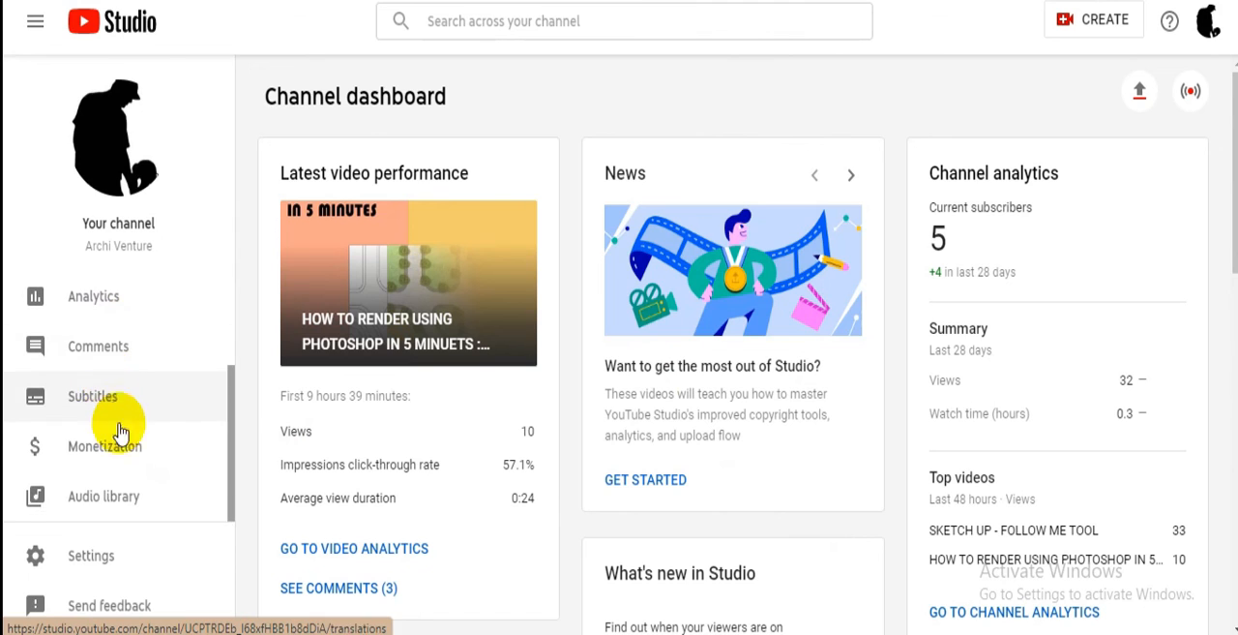
scroll(125, 460, "up", 3)
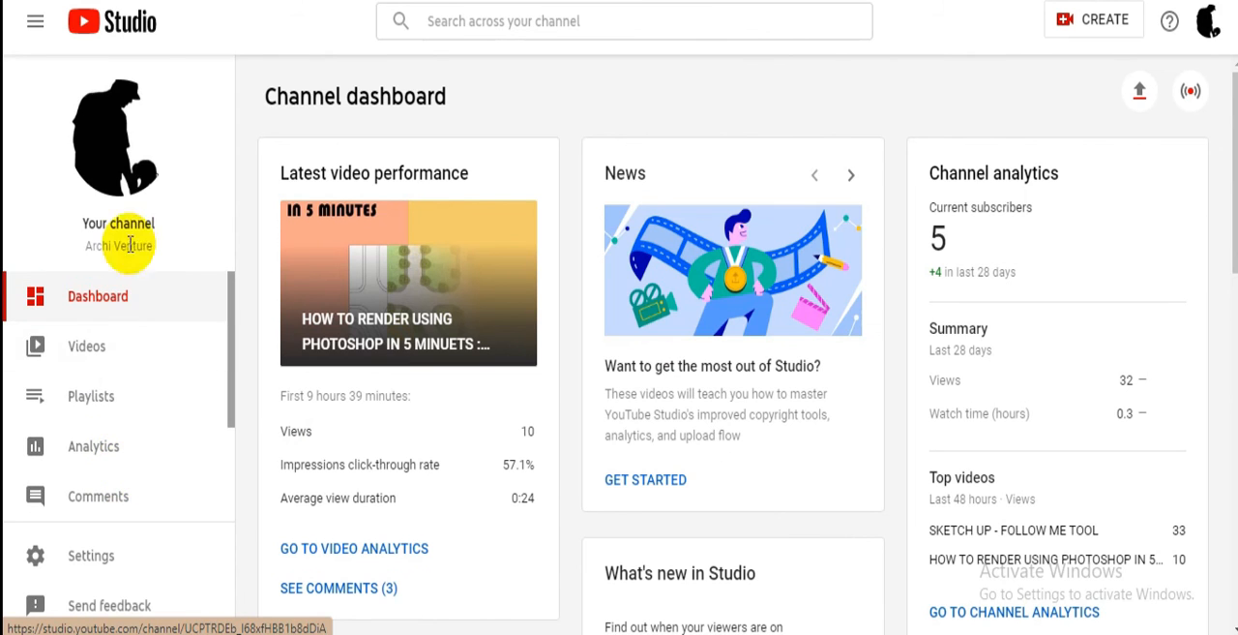
left_click(35, 20)
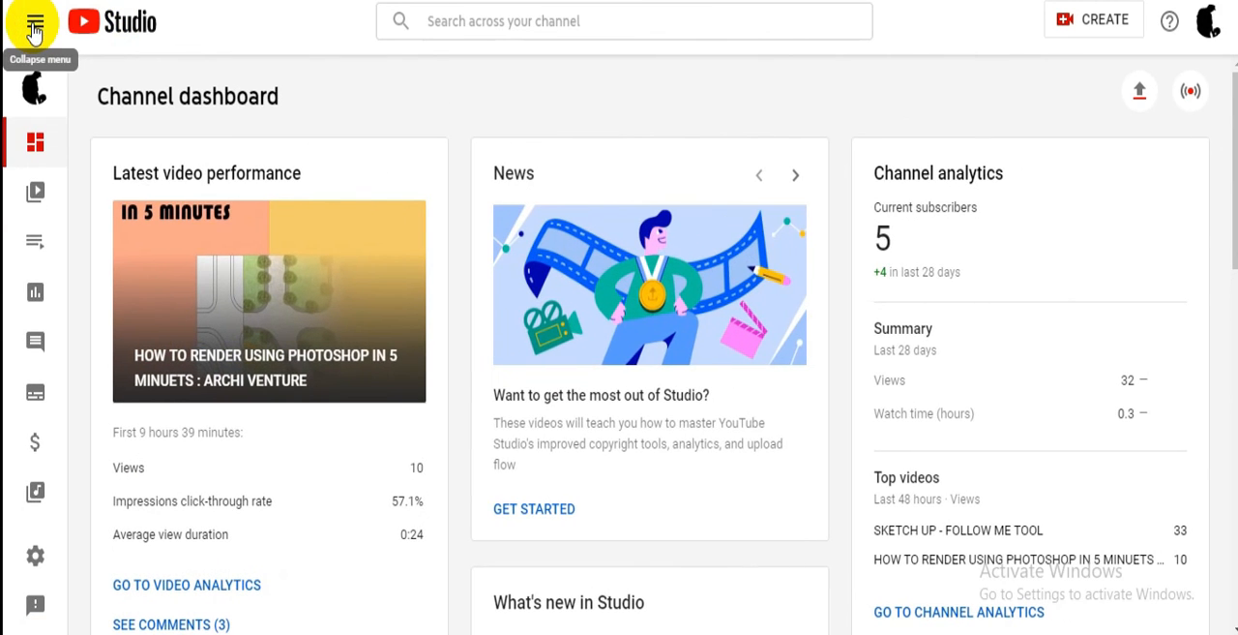
left_click(37, 191)
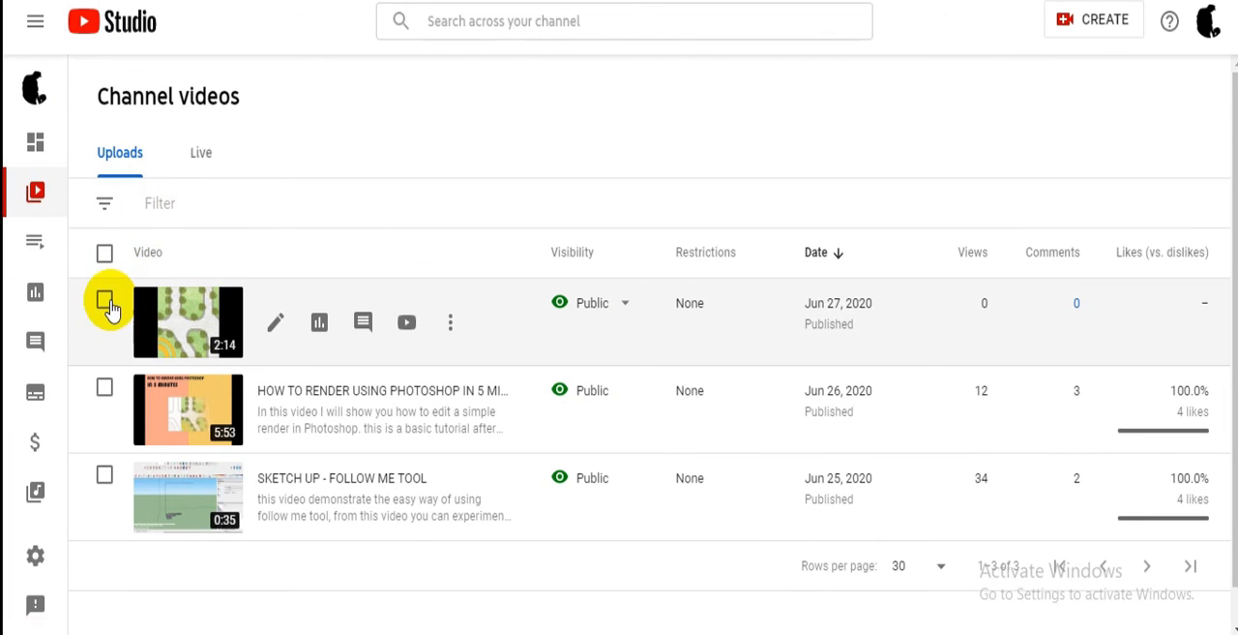
left_click(36, 23)
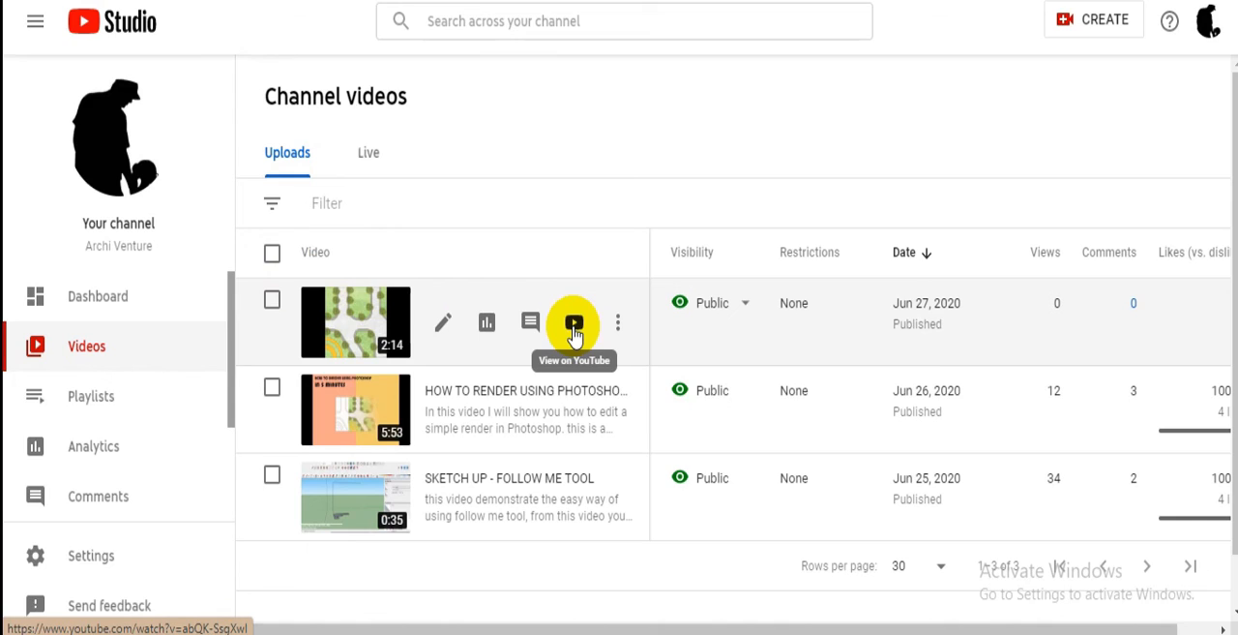
left_click(574, 327)
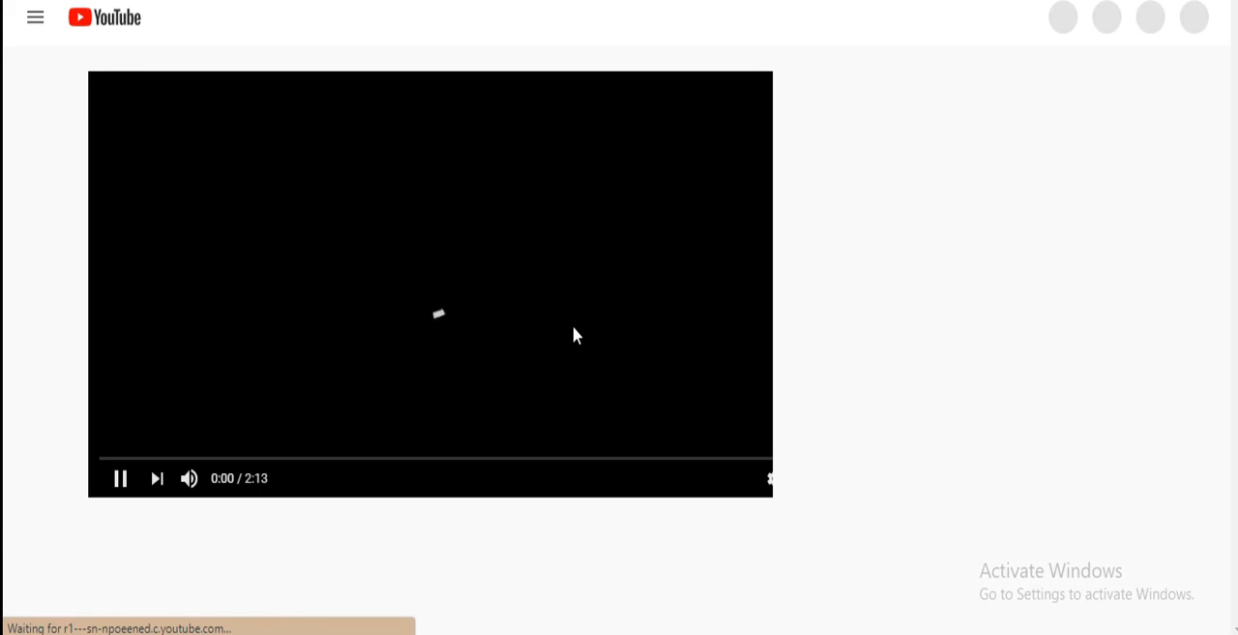